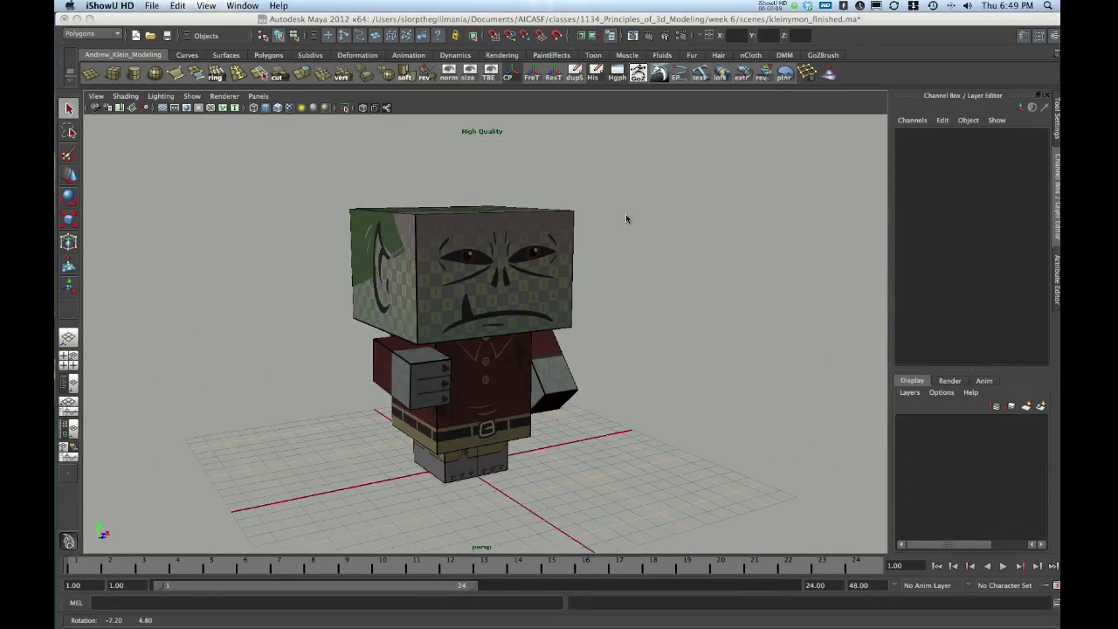
Select the character's head and orbit to a three-quarter side view.
{"action": "left_click", "coordinate": [559, 288]}
{"action": "mouse_move", "coordinate": [591, 305]}
{"action": "left_mouse_down", "text": "alt"}
{"action": "mouse_move", "coordinate": [424, 316]}
{"action": "mouse_move", "coordinate": [572, 299]}
{"action": "left_mouse_up", "text": "alt"}
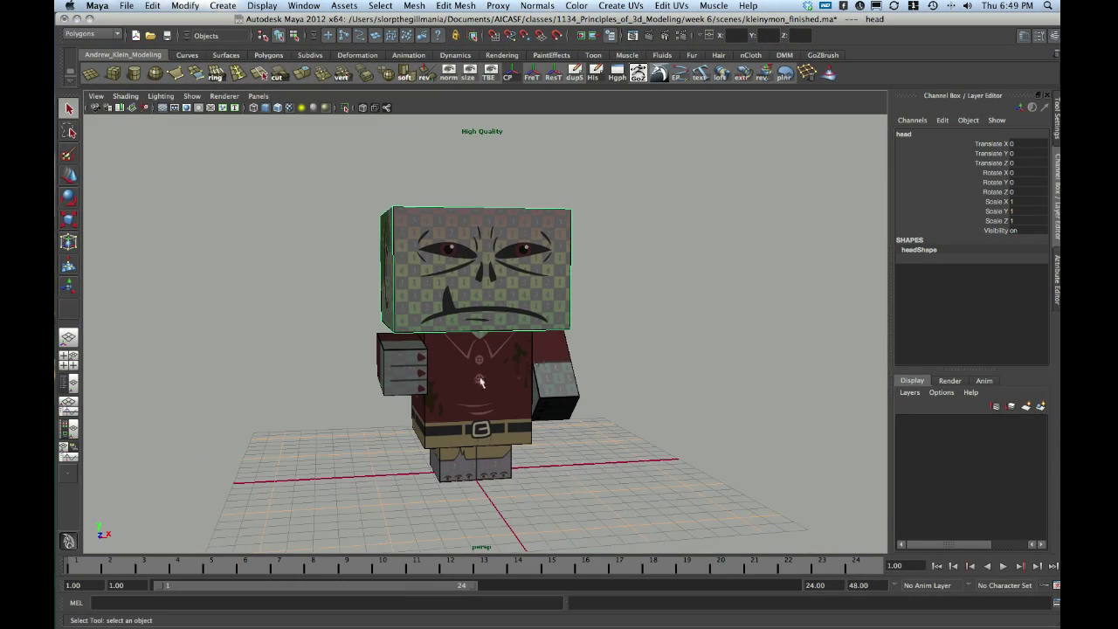
{"action": "left_click_drag", "start_coordinate": [479, 382], "coordinate": [490, 407], "text": "alt"}
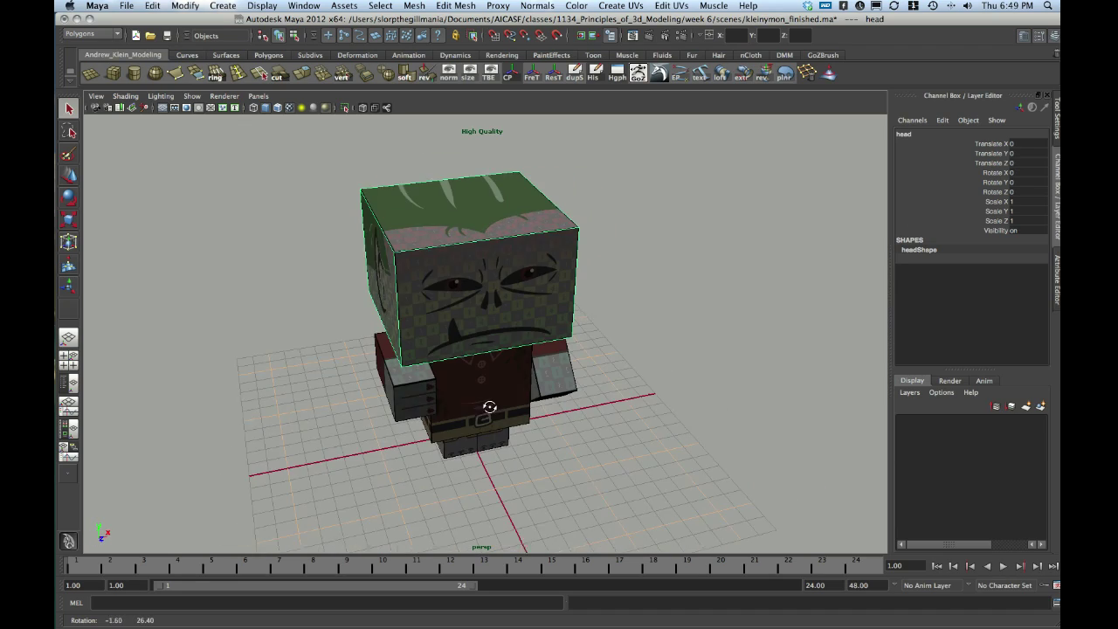
{"action": "left_click_drag", "start_coordinate": [616, 304], "coordinate": [646, 316], "text": "alt"}
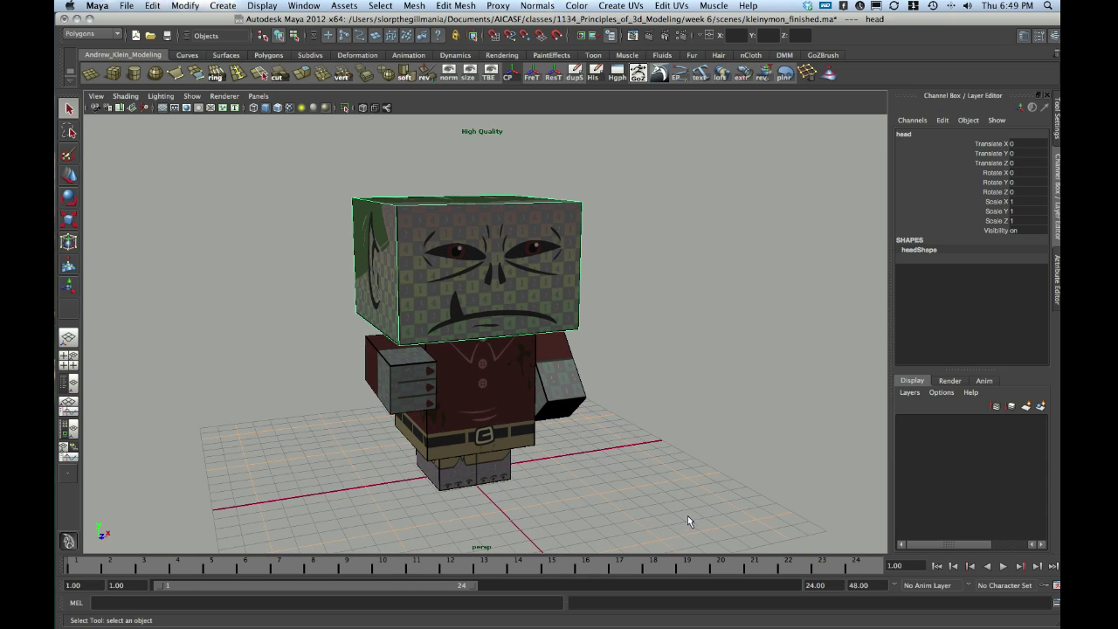
Open the UV Texture Editor and view the UVs of the body, both arms and the legs.
{"action": "left_click", "coordinate": [305, 5]}
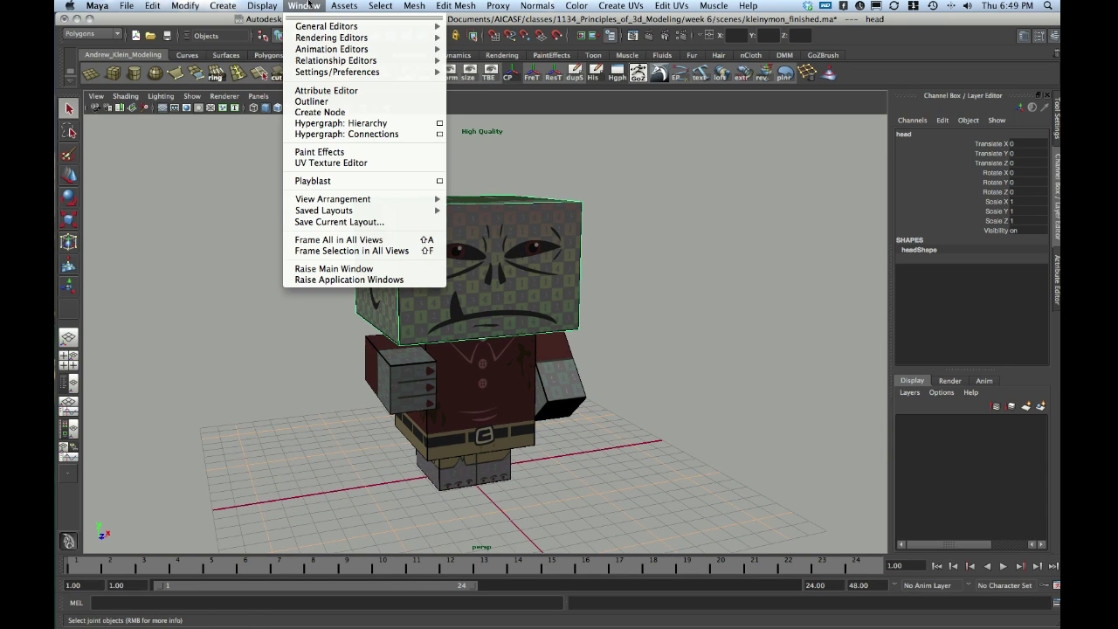
{"action": "left_click", "coordinate": [342, 163]}
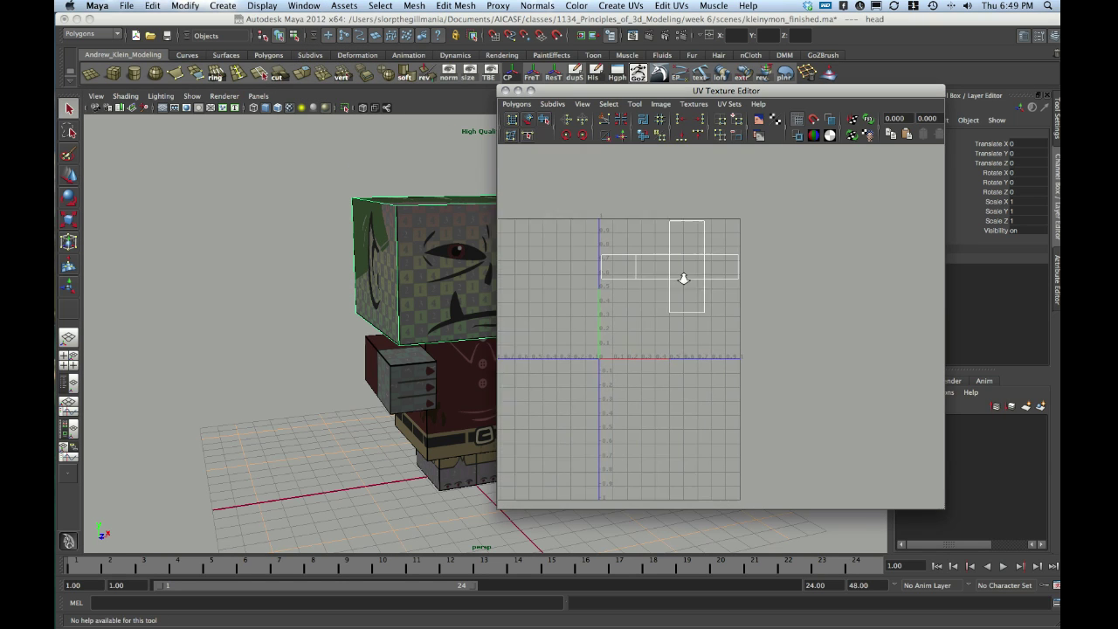
{"action": "left_click_drag", "start_coordinate": [384, 245], "coordinate": [377, 410], "text": "alt"}
{"action": "left_click", "coordinate": [393, 400]}
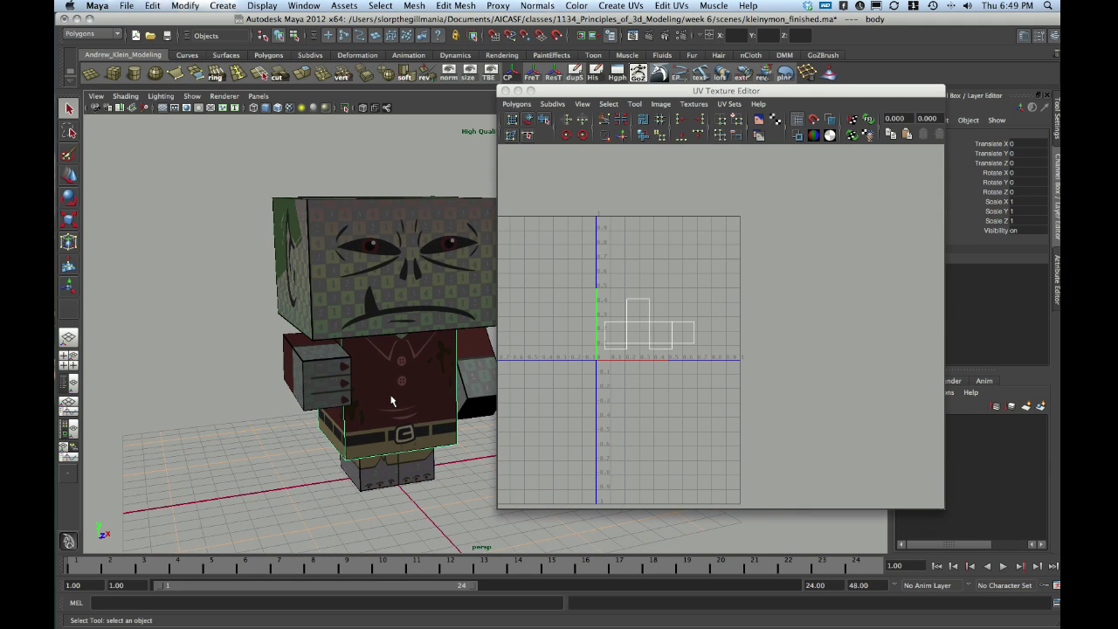
{"action": "left_click", "coordinate": [330, 398]}
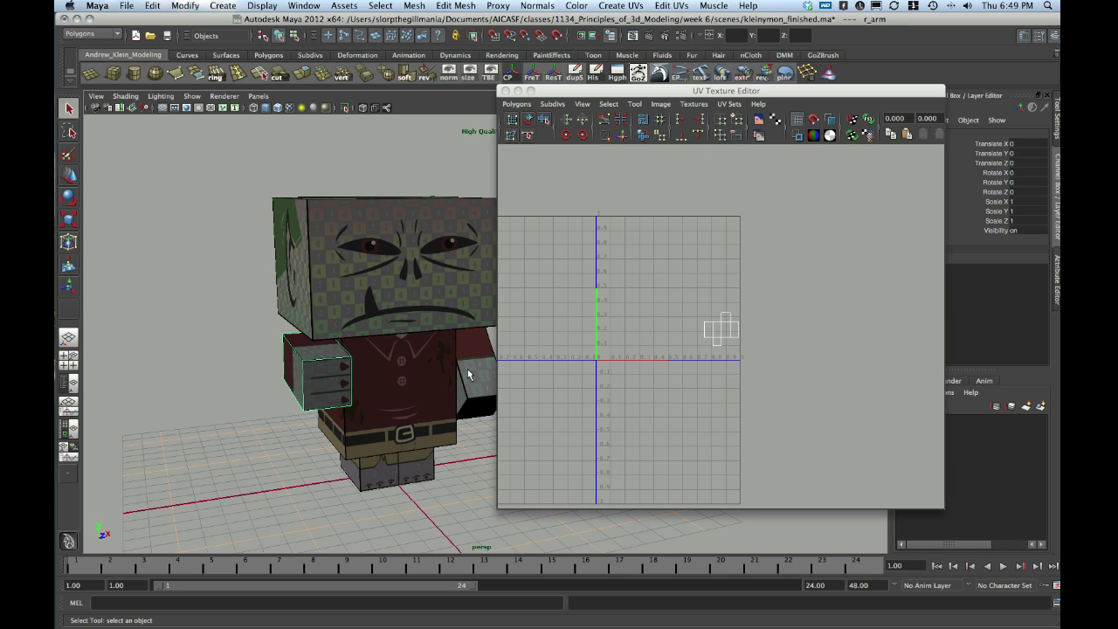
{"action": "left_click", "coordinate": [457, 397]}
{"action": "left_click", "coordinate": [404, 475]}
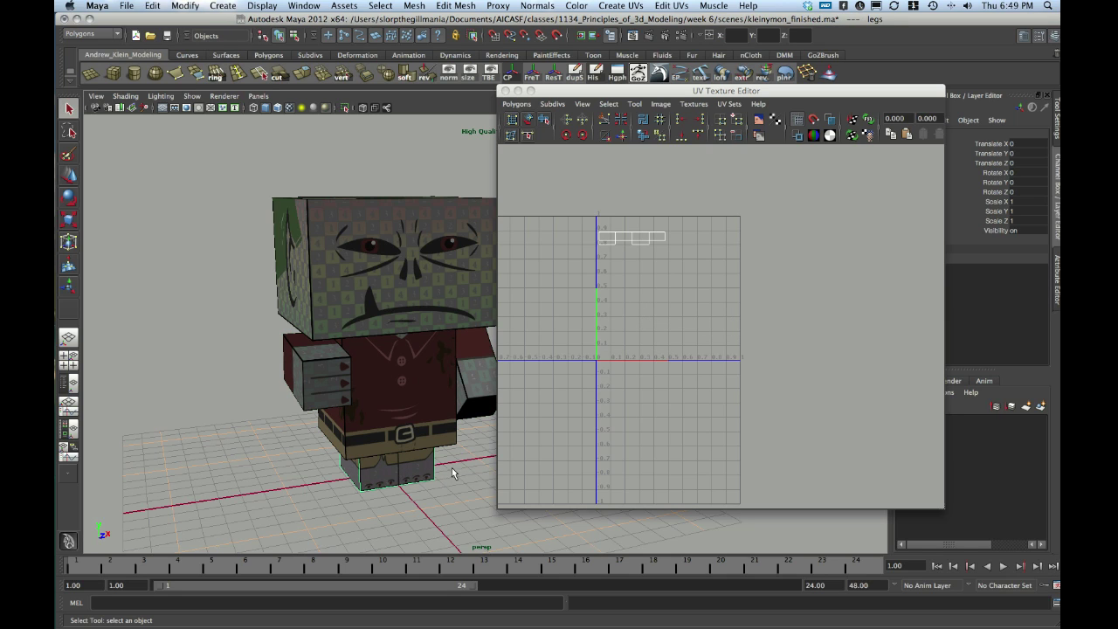
Display the texture image behind the UV shells, then view the arm and leg UVs over it.
{"action": "left_click", "coordinate": [661, 104]}
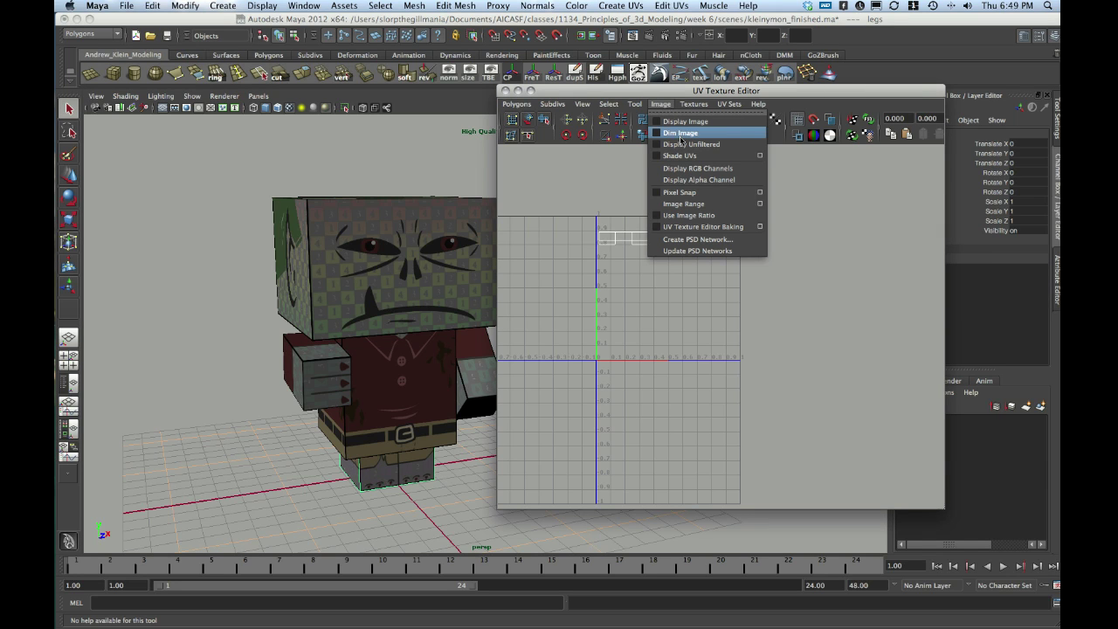
{"action": "left_click", "coordinate": [686, 121]}
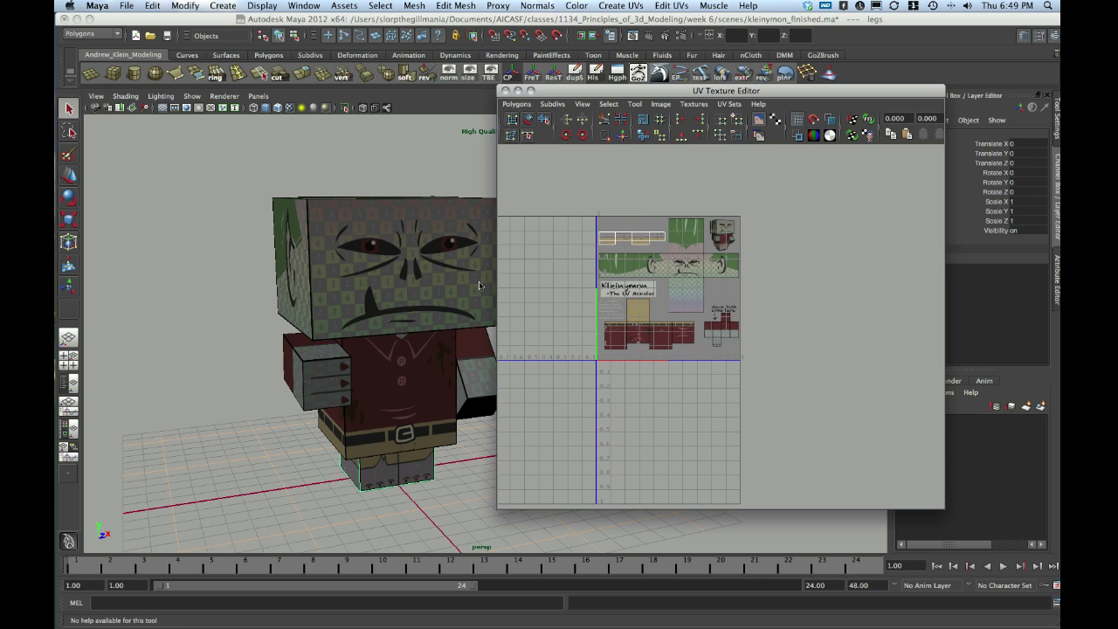
{"action": "left_click", "coordinate": [486, 379]}
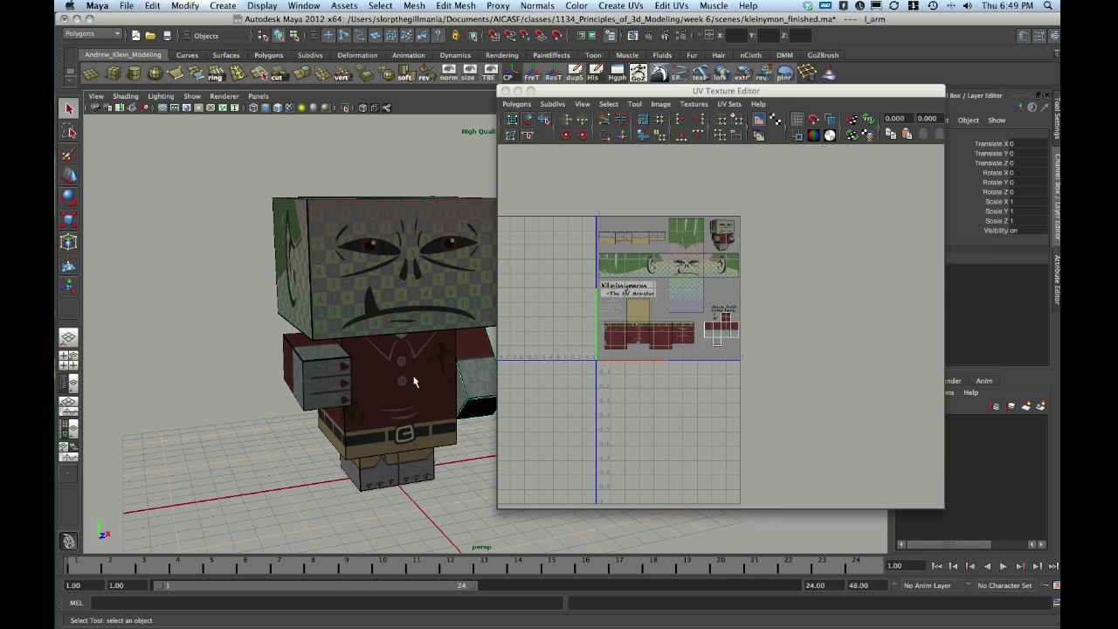
{"action": "left_click", "coordinate": [345, 384]}
{"action": "left_click", "coordinate": [408, 465]}
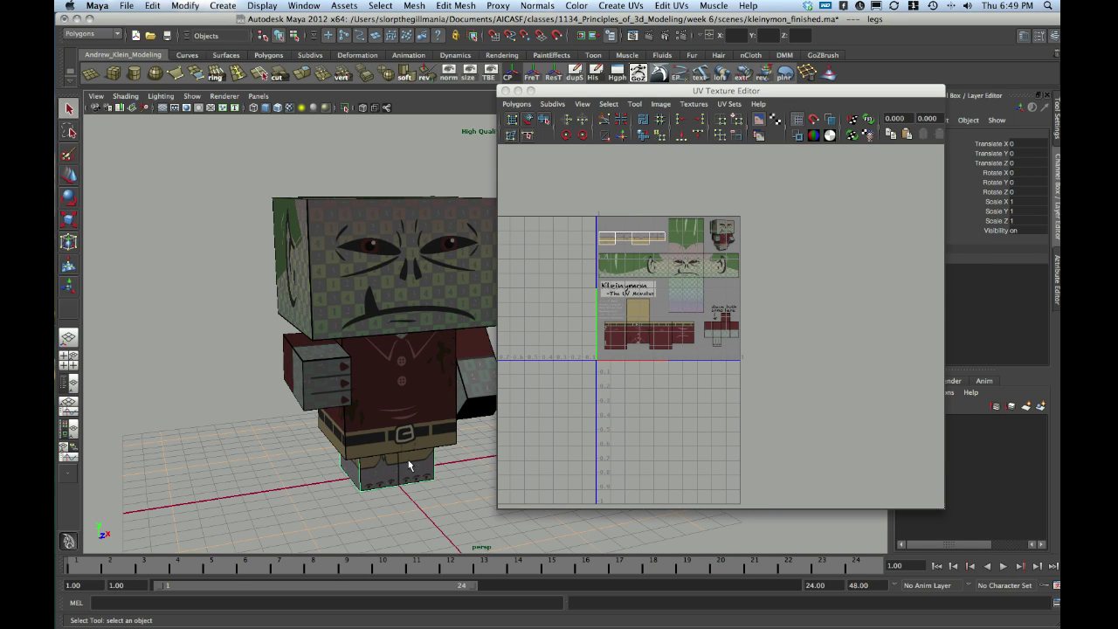
Open kleinymon_blank.ma without saving the current scene, dismissing the older-version warning.
{"action": "left_click", "coordinate": [127, 5]}
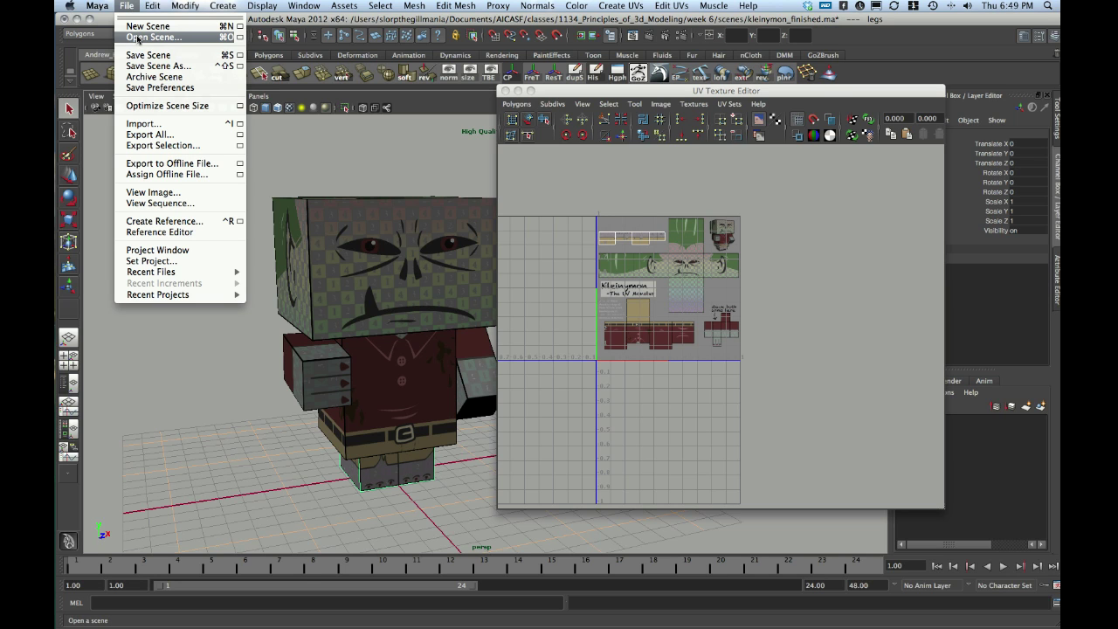
{"action": "left_click", "coordinate": [137, 38]}
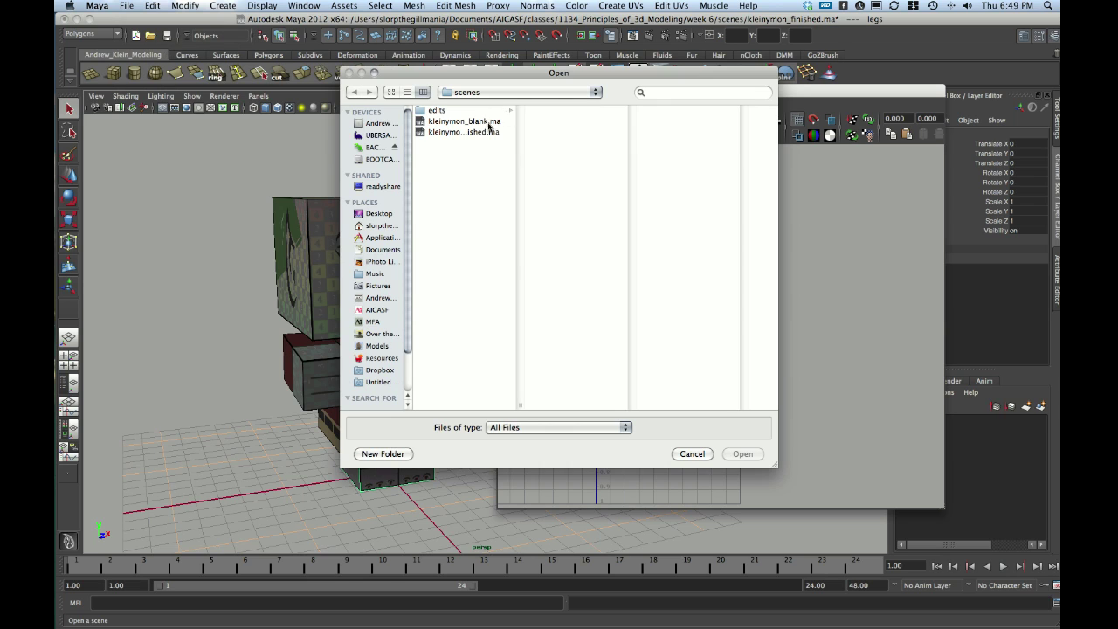
{"action": "left_click", "coordinate": [486, 123]}
{"action": "left_click", "coordinate": [742, 453]}
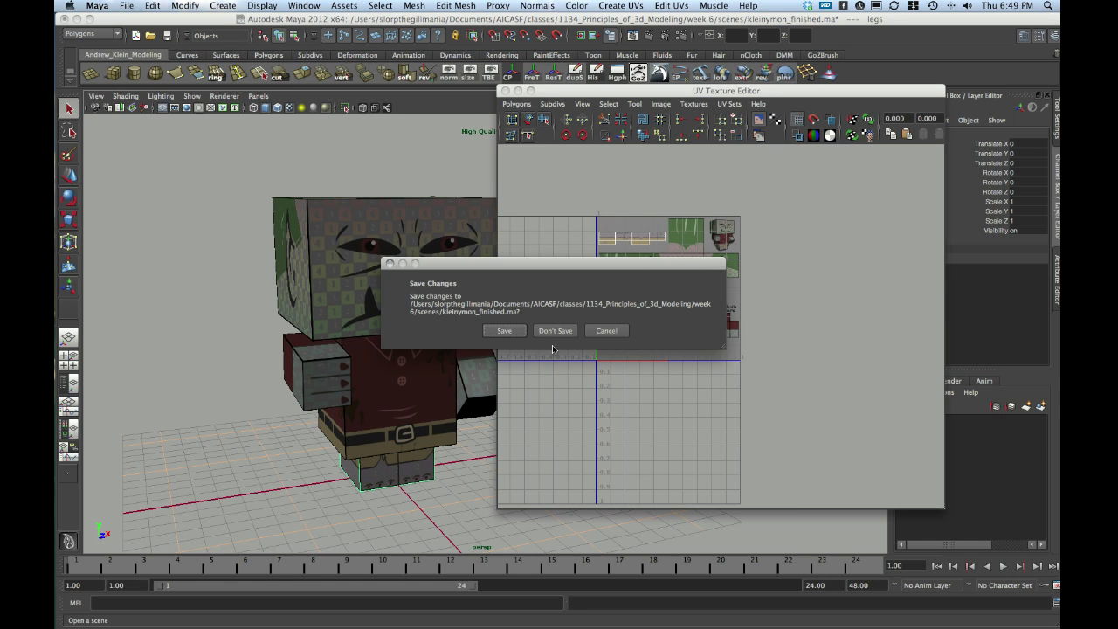
{"action": "left_click", "coordinate": [554, 341]}
{"action": "left_click", "coordinate": [530, 351]}
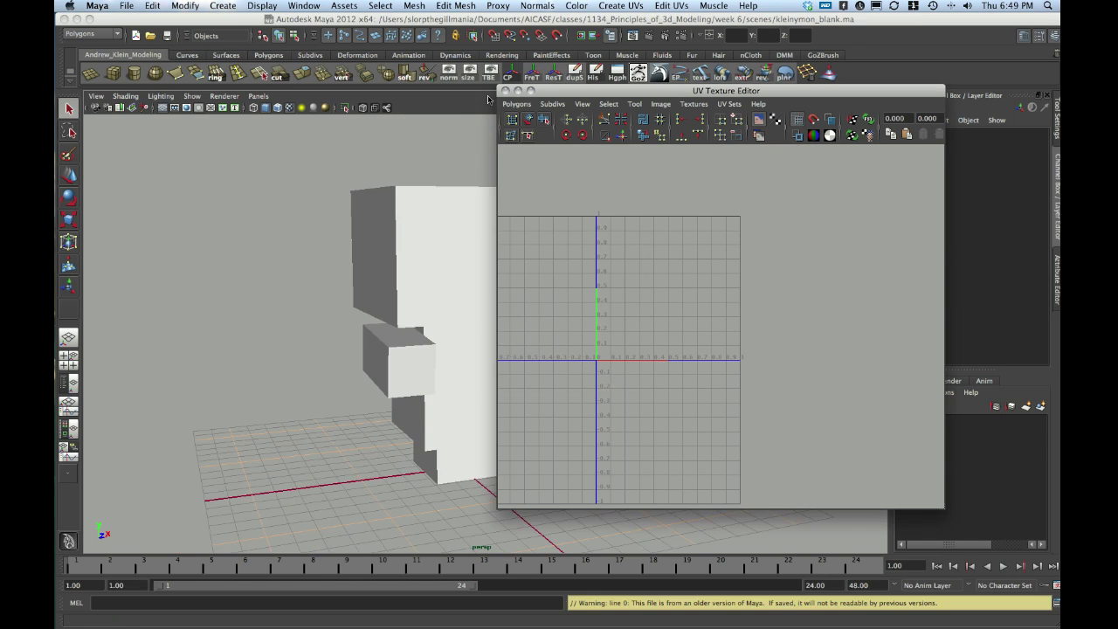
Check the blank model's body, arm and leg UVs, then close the UV Texture Editor.
{"action": "left_click", "coordinate": [336, 388]}
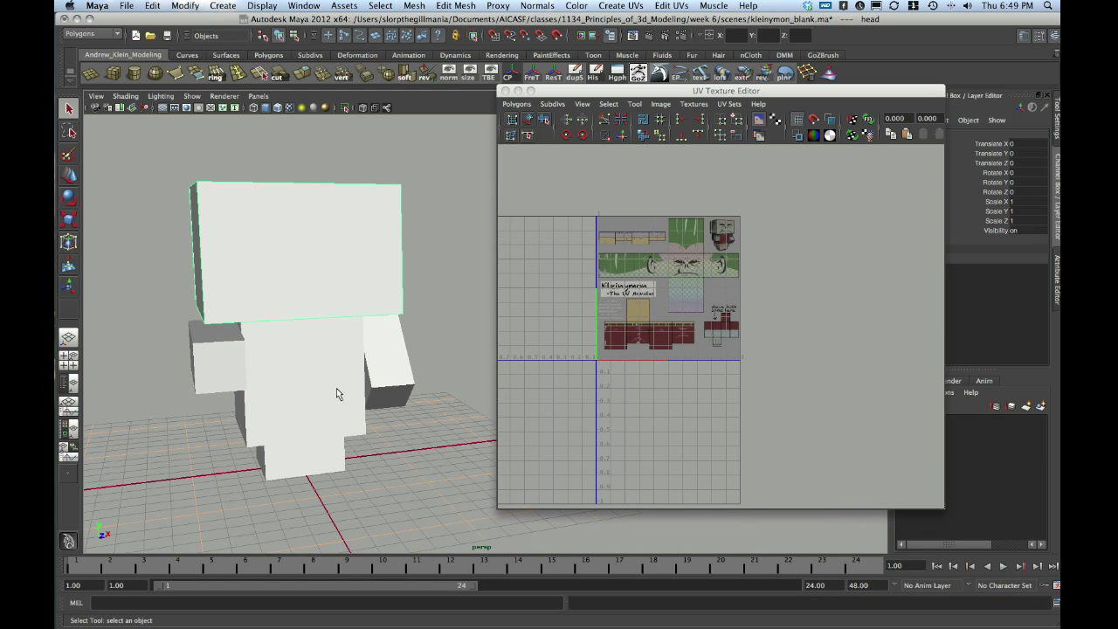
{"action": "left_click", "coordinate": [376, 364]}
{"action": "left_click", "coordinate": [245, 358]}
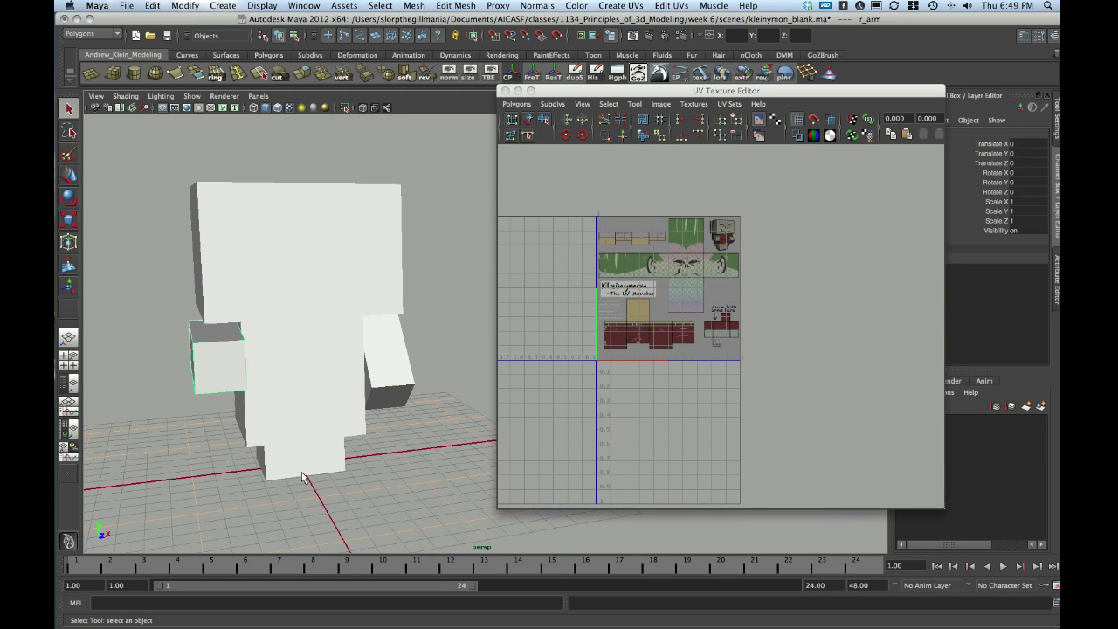
{"action": "left_click", "coordinate": [301, 472]}
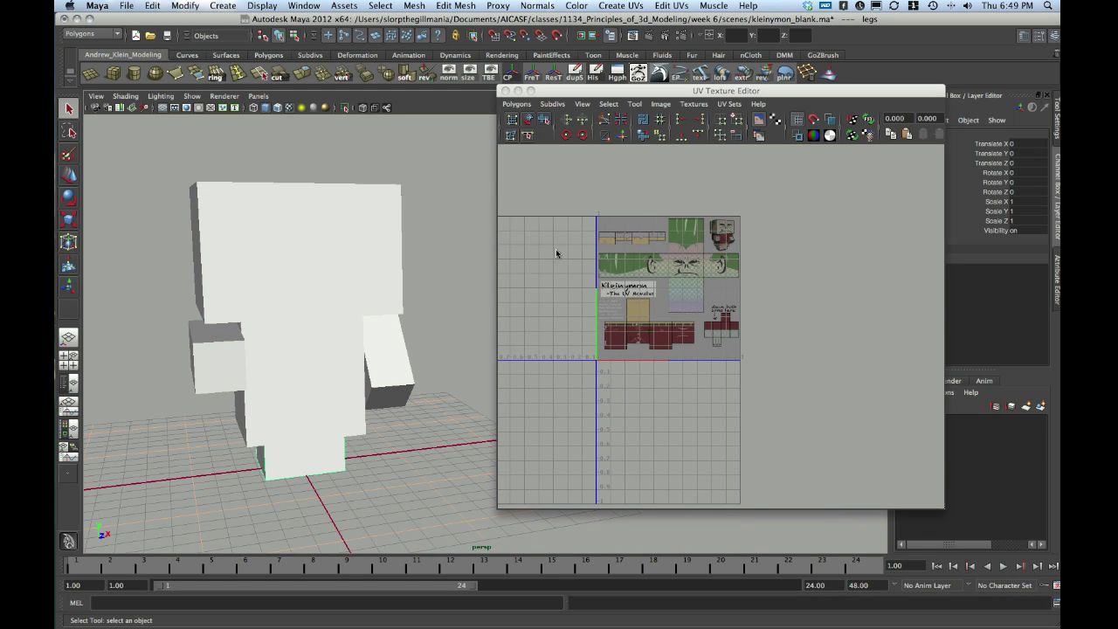
{"action": "left_click", "coordinate": [504, 90]}
{"action": "left_click_drag", "start_coordinate": [419, 192], "coordinate": [533, 226], "text": "alt"}
Deselect everything and choose the week 6 folder through Set Project.
{"action": "left_click", "coordinate": [333, 214]}
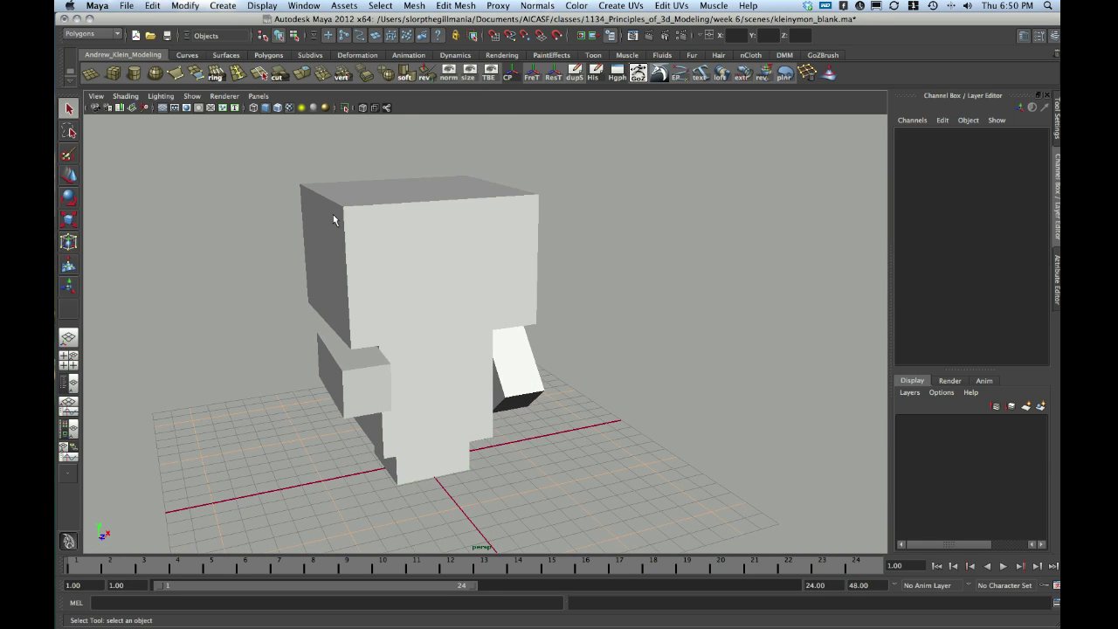
{"action": "left_click", "coordinate": [125, 7]}
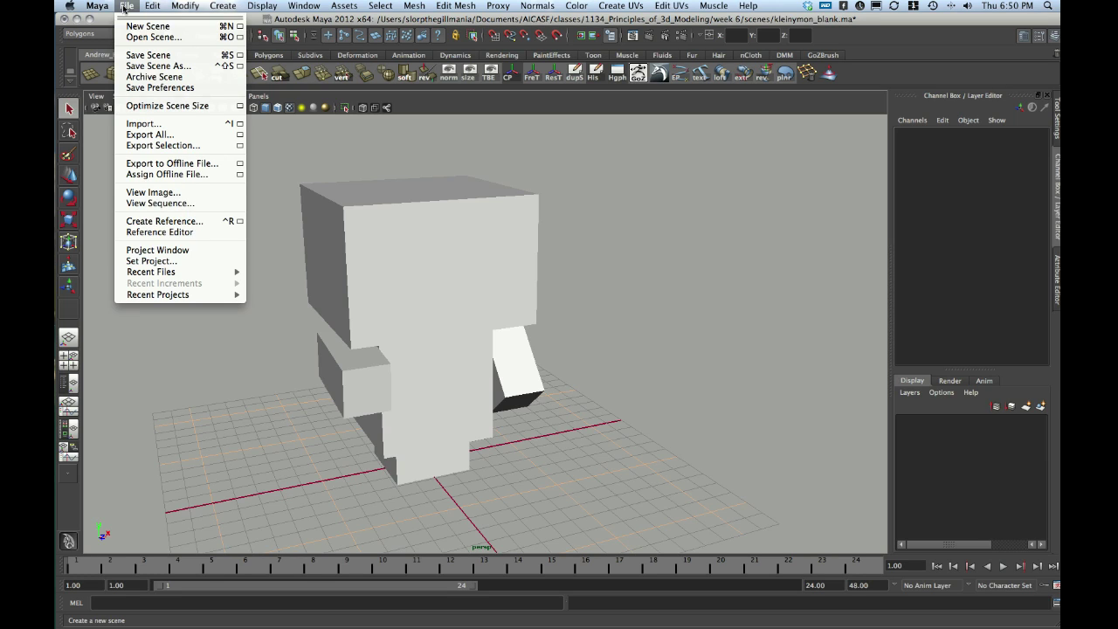
{"action": "left_click", "coordinate": [186, 262]}
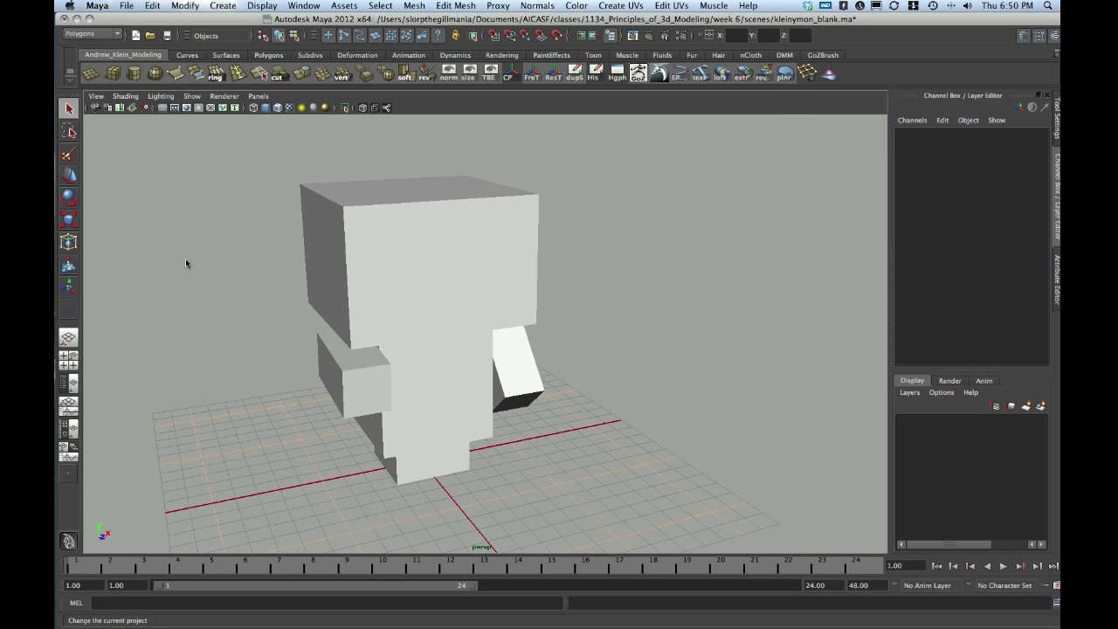
{"action": "left_click", "coordinate": [445, 186]}
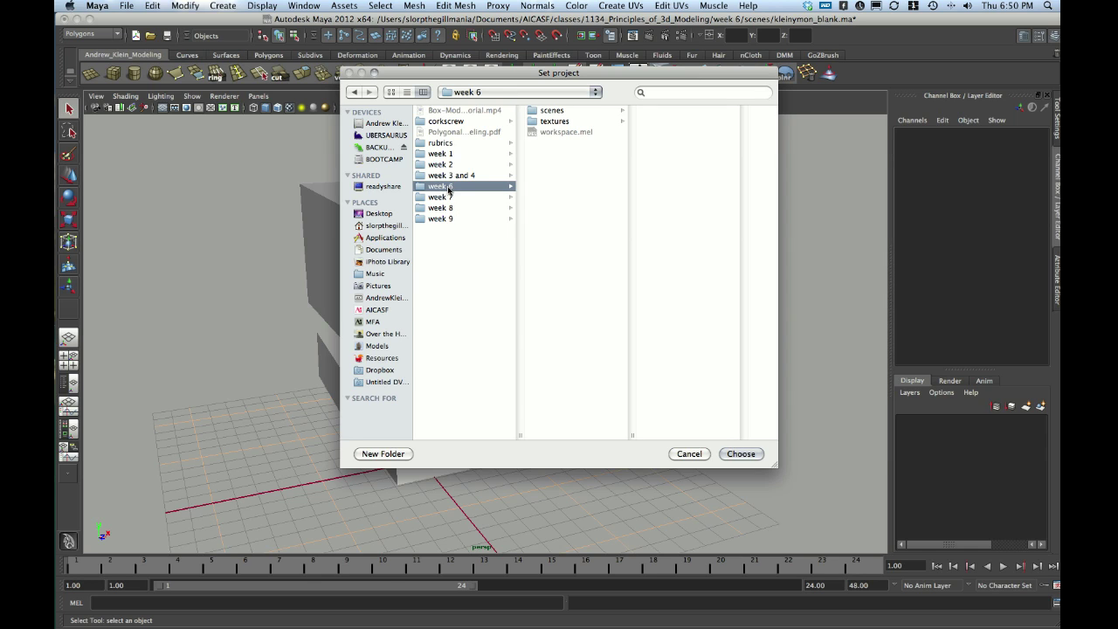
{"action": "left_click", "coordinate": [742, 454]}
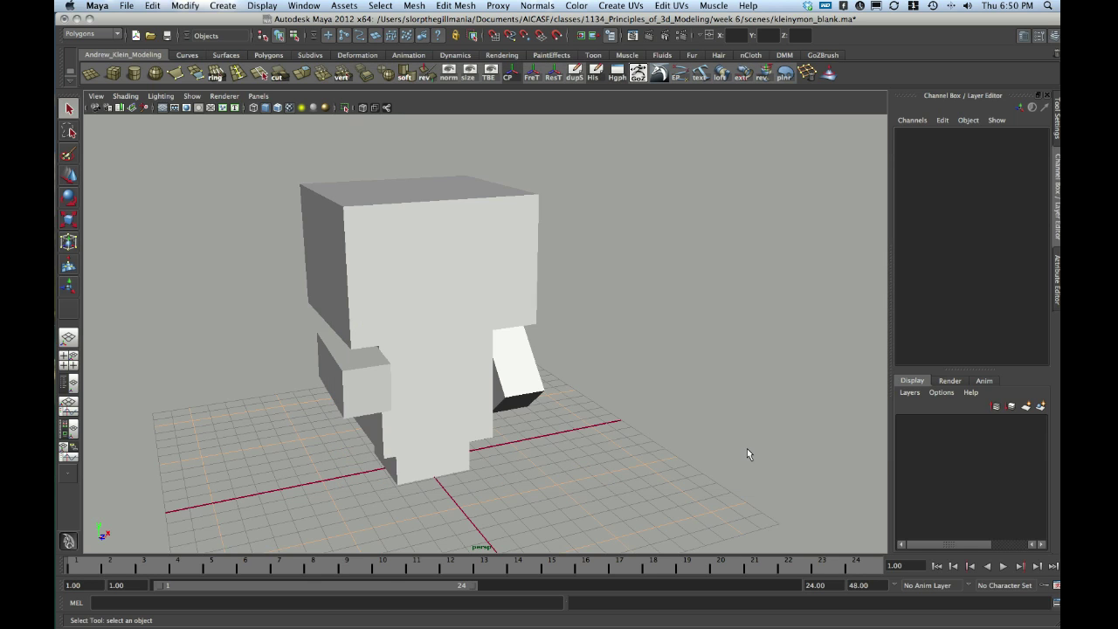
Select the head cube and follow kleinymon_material's Color map to the kleinymon_texture file node.
{"action": "left_click", "coordinate": [487, 246]}
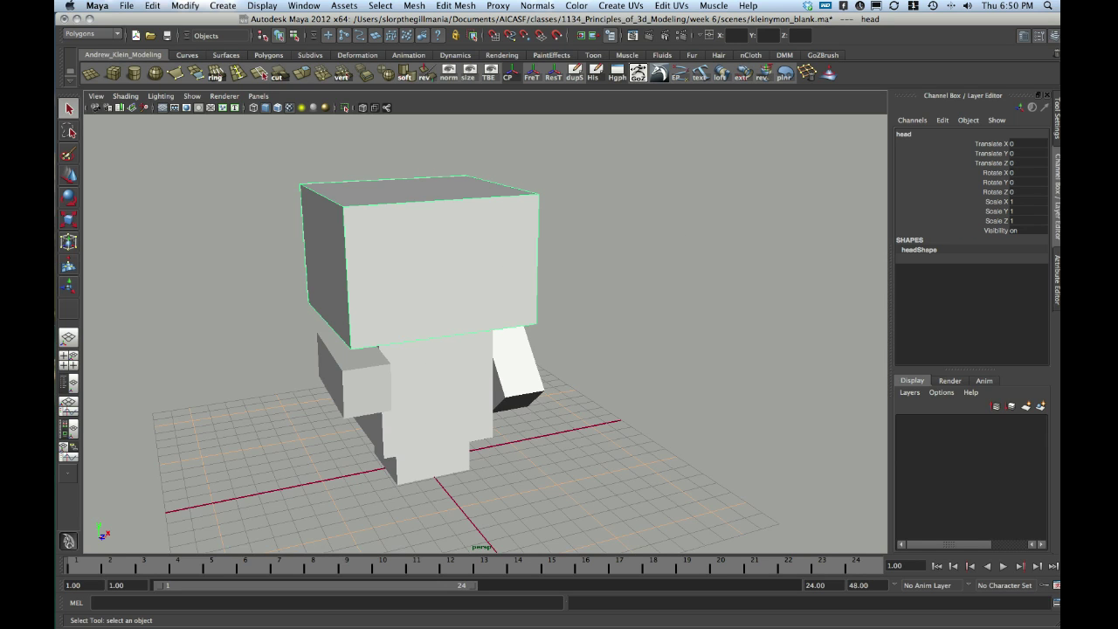
{"action": "left_click", "coordinate": [1057, 284]}
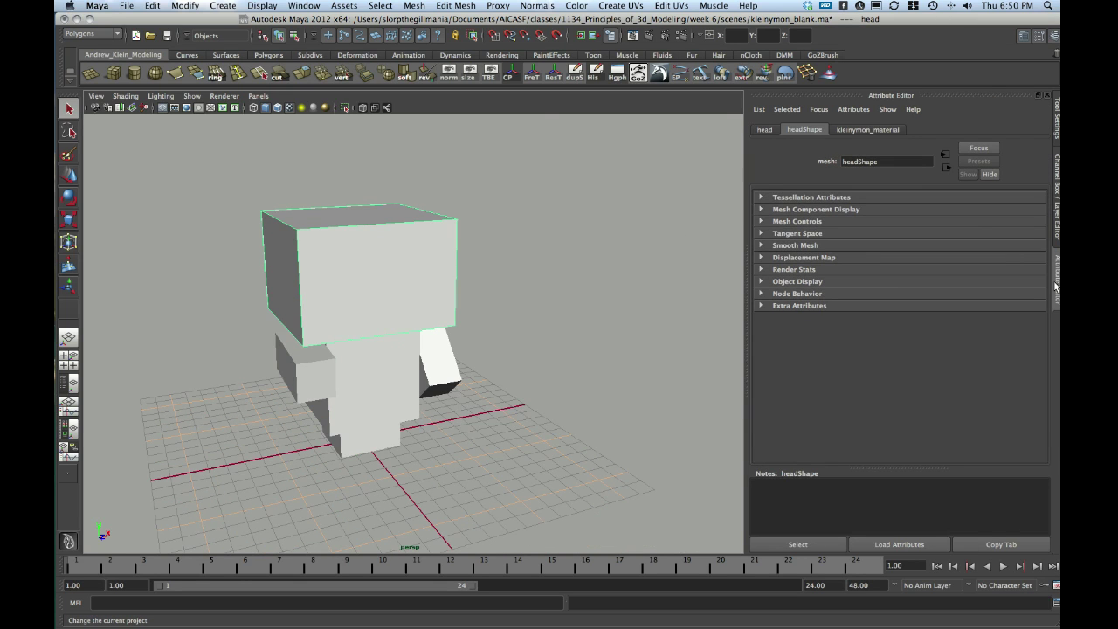
{"action": "left_click", "coordinate": [876, 131]}
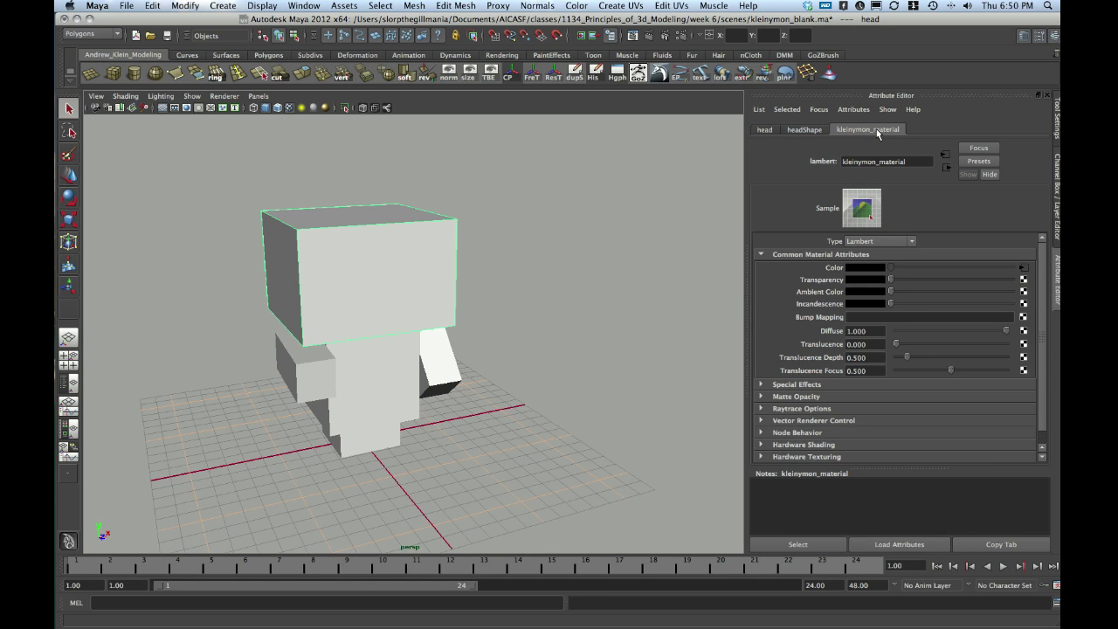
{"action": "left_click", "coordinate": [1023, 280]}
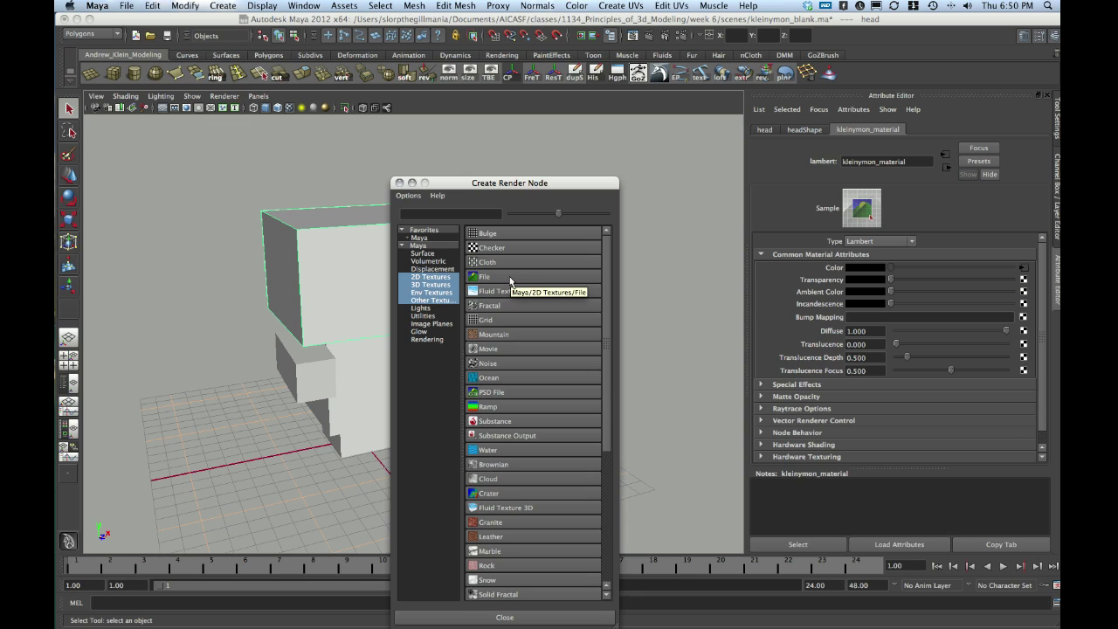
{"action": "left_click", "coordinate": [399, 183]}
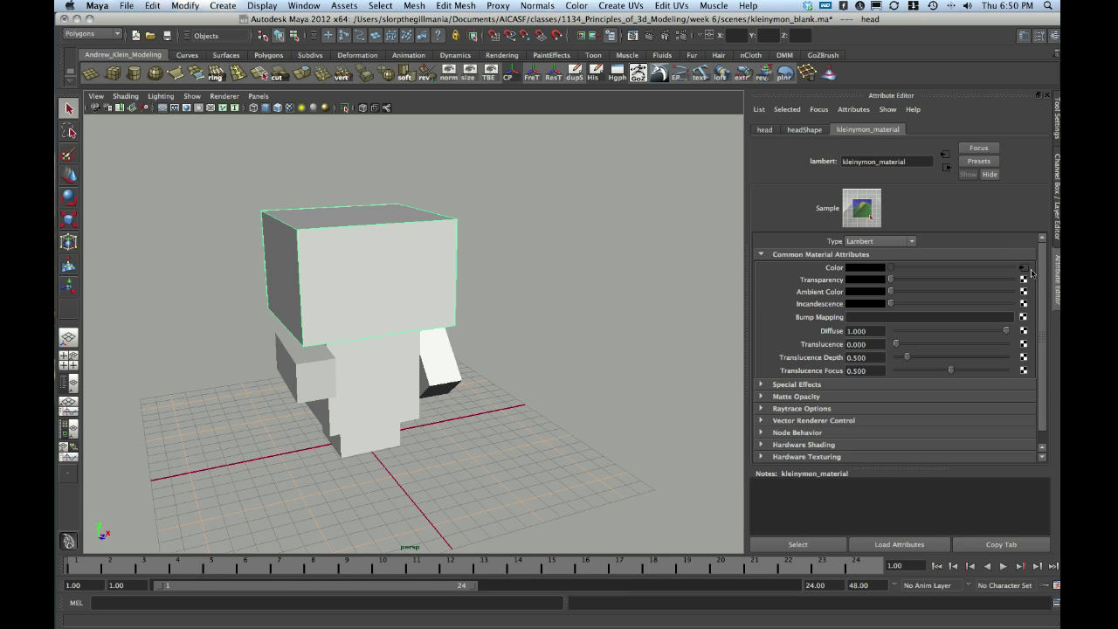
{"action": "left_click", "coordinate": [1024, 269]}
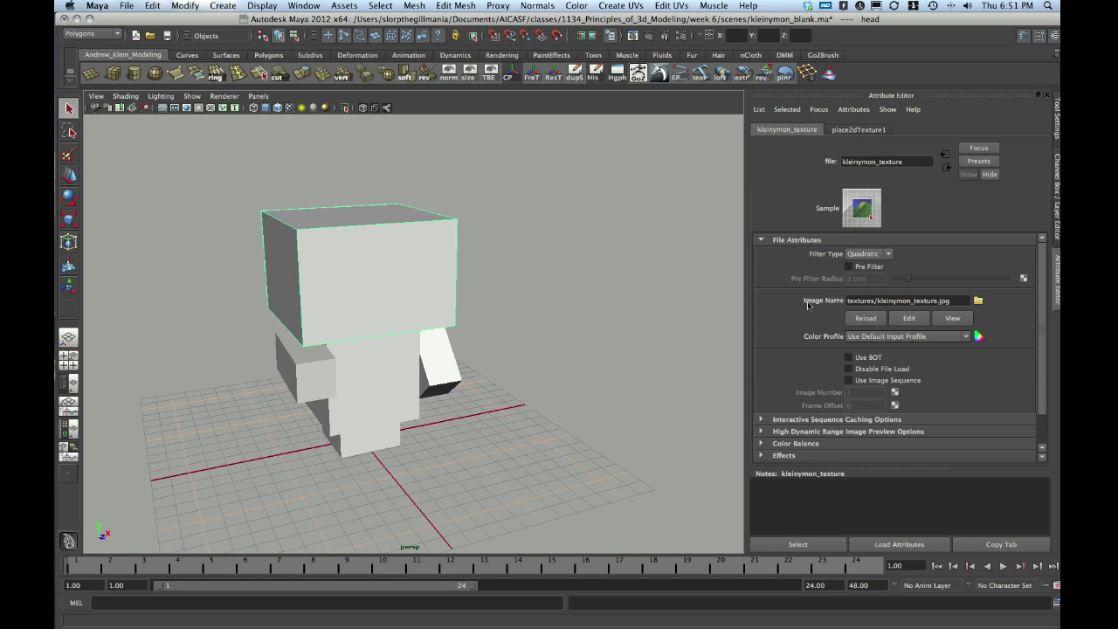
{"action": "left_click_drag", "start_coordinate": [849, 301], "coordinate": [964, 298]}
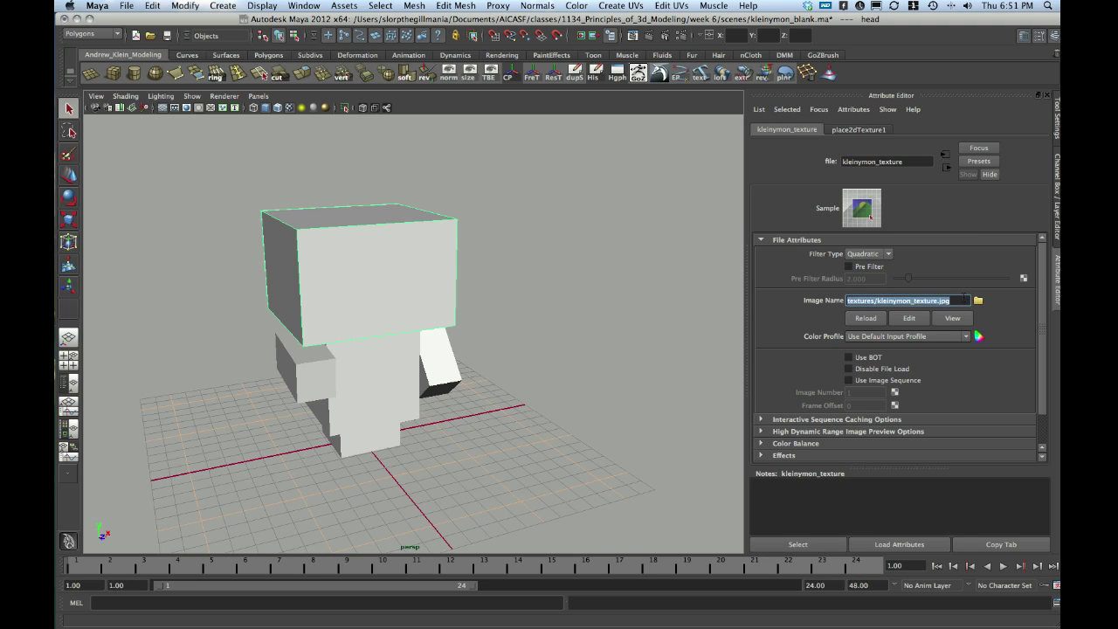
{"action": "left_click", "coordinate": [978, 301]}
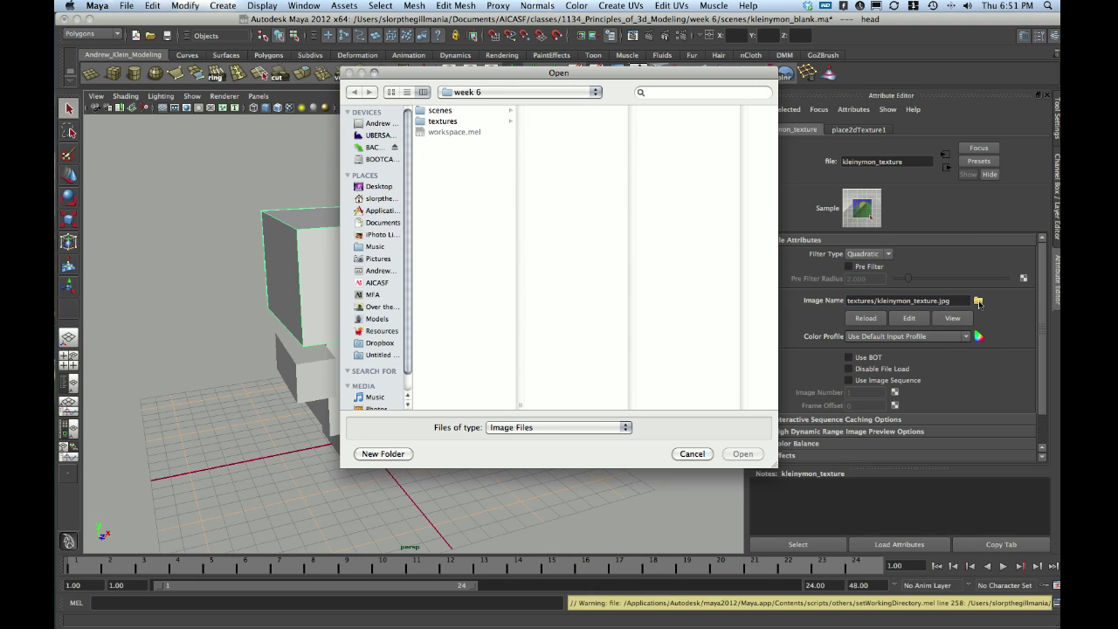
{"action": "left_click", "coordinate": [565, 111]}
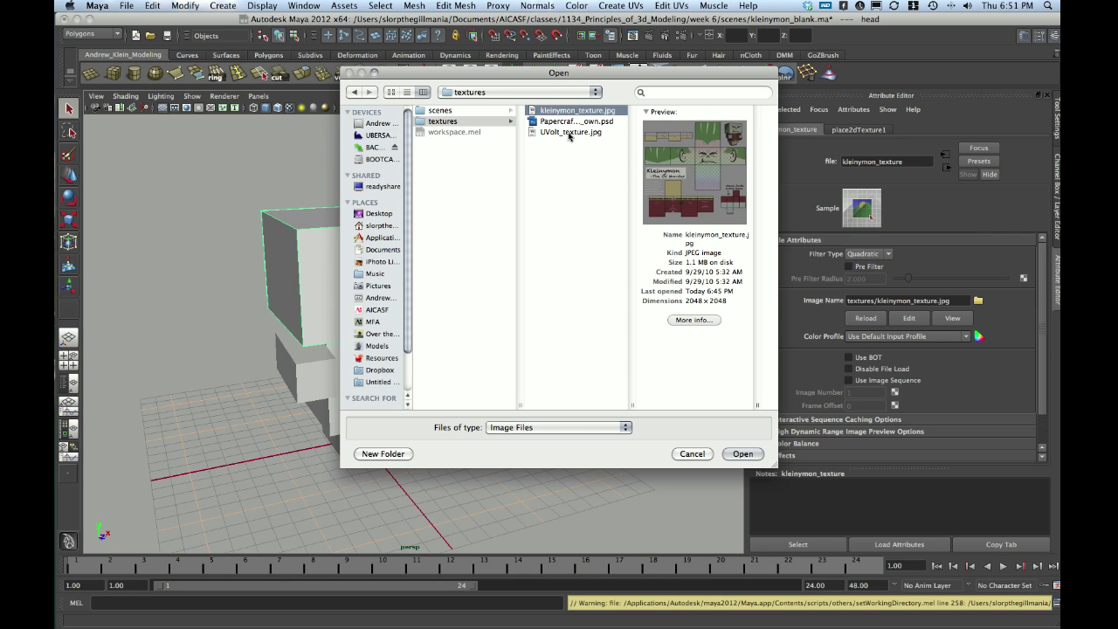
{"action": "left_click", "coordinate": [569, 133]}
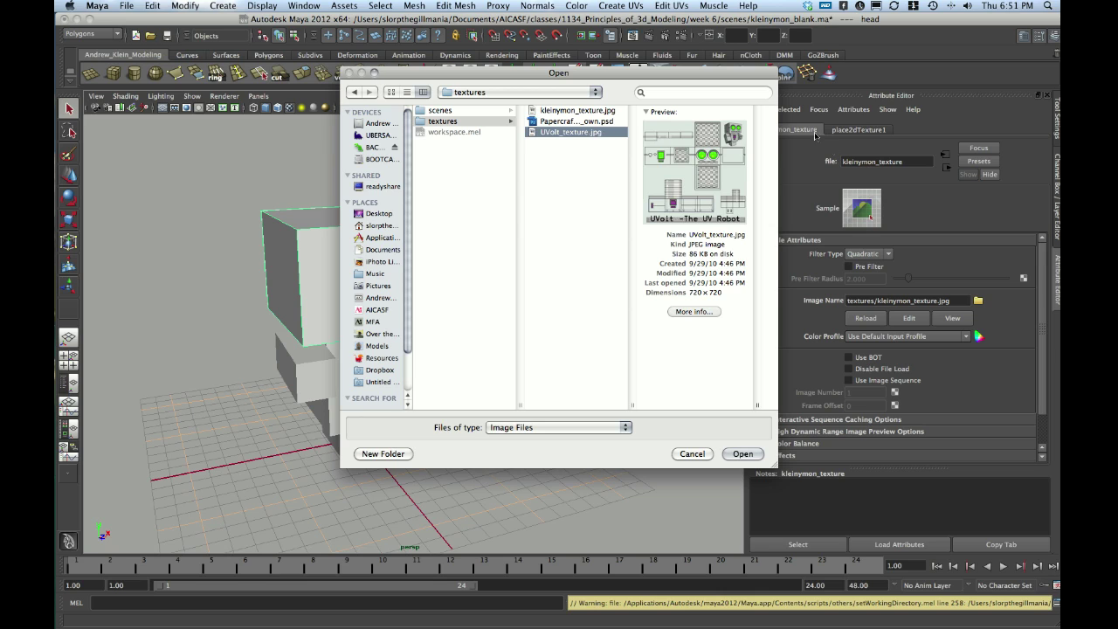
{"action": "left_click", "coordinate": [689, 454]}
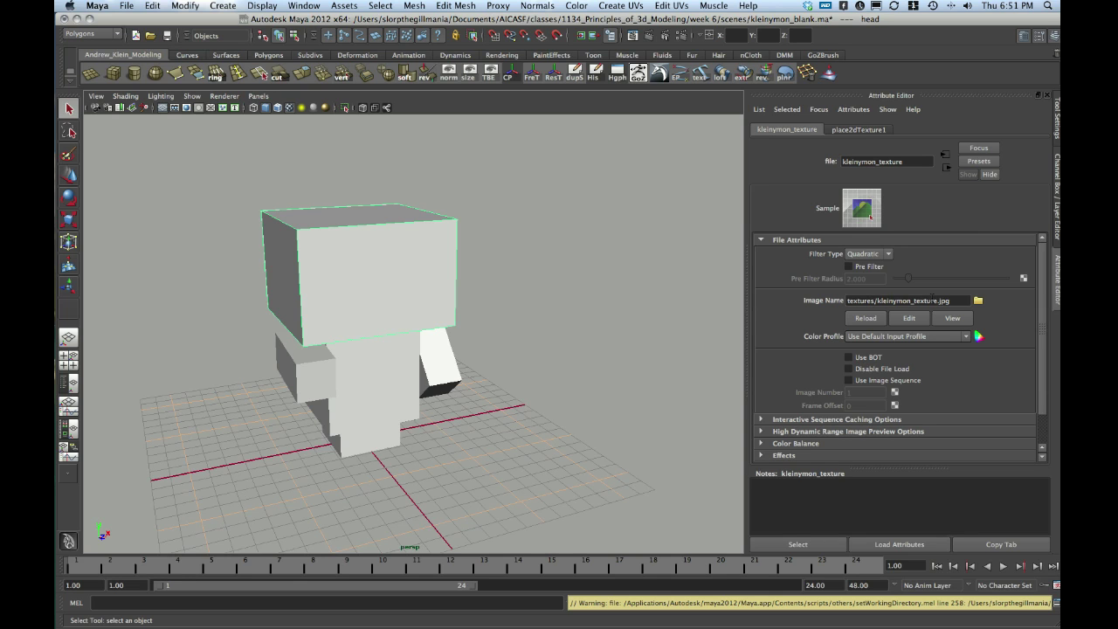
Switch the side panel to the Channel Box with Ctrl+A and orbit to a low front view.
{"action": "left_click_drag", "start_coordinate": [587, 282], "coordinate": [497, 280], "text": "alt"}
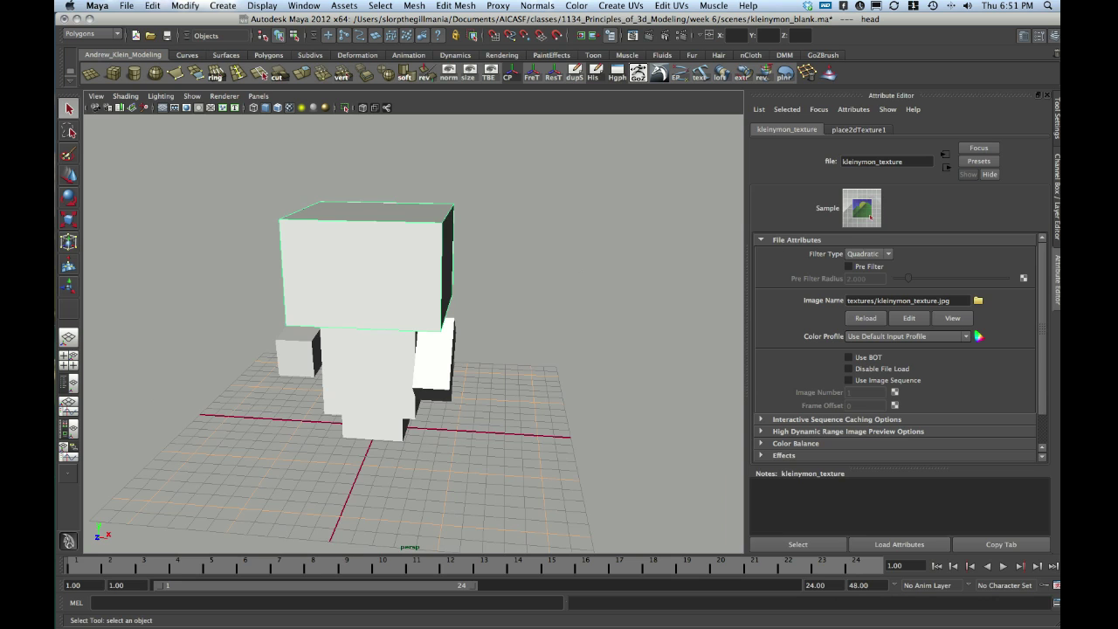
{"action": "key", "text": "ctrl+a"}
{"action": "left_click_drag", "start_coordinate": [634, 264], "coordinate": [397, 267], "text": "alt"}
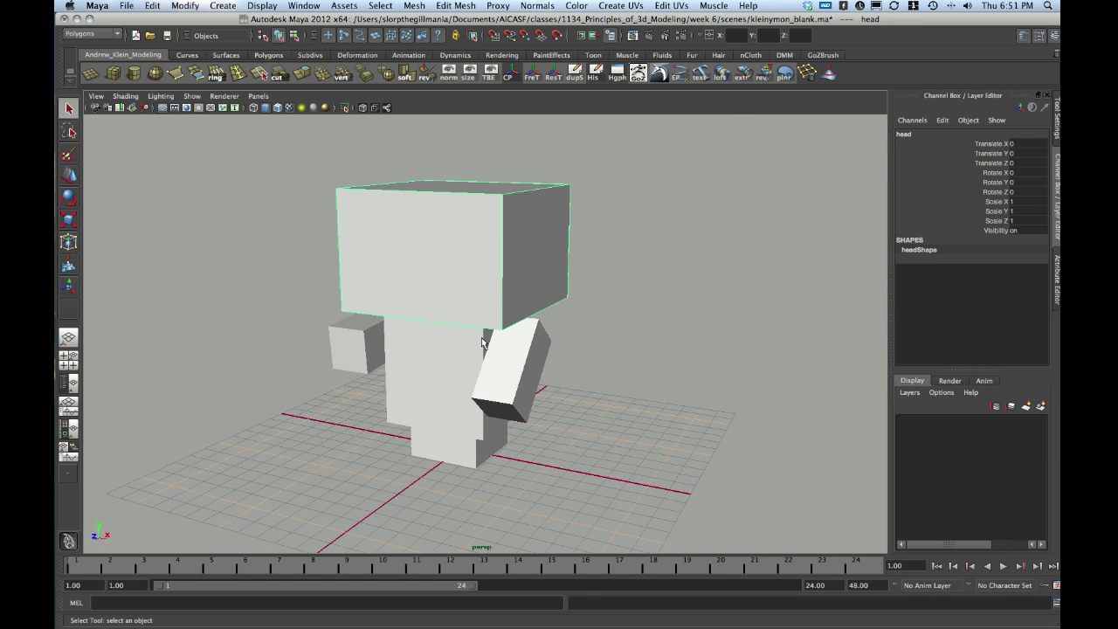
{"action": "left_click_drag", "start_coordinate": [483, 343], "coordinate": [551, 340], "text": "alt"}
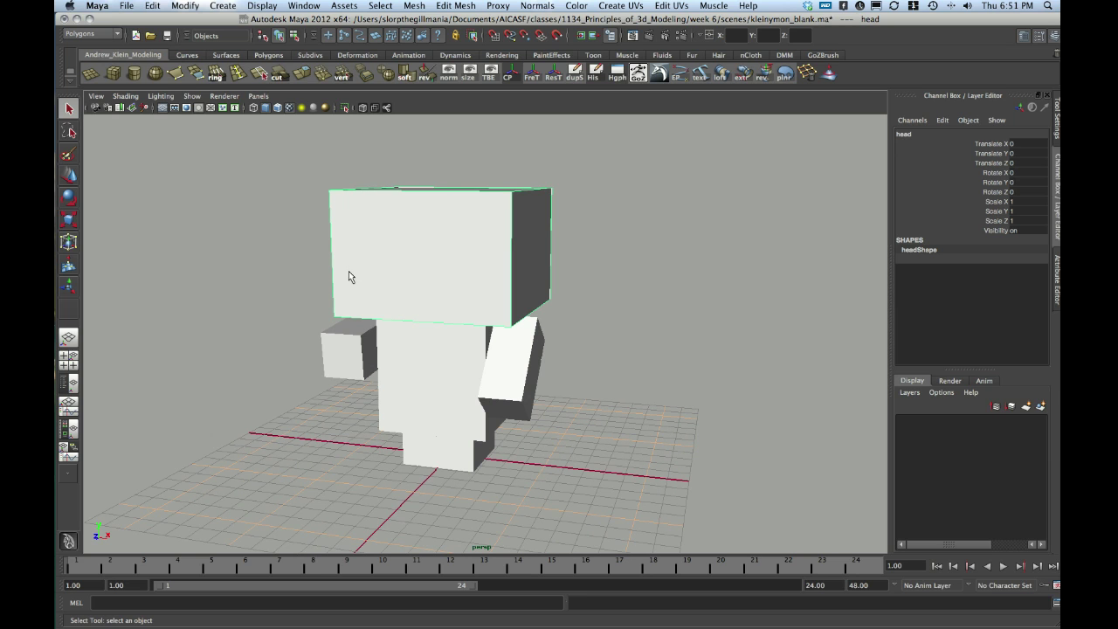
{"action": "mouse_move", "coordinate": [486, 237]}
{"action": "left_mouse_down", "text": "alt"}
{"action": "mouse_move", "coordinate": [512, 249]}
{"action": "mouse_move", "coordinate": [487, 244]}
{"action": "mouse_move", "coordinate": [498, 248]}
{"action": "mouse_move", "coordinate": [489, 257]}
{"action": "mouse_move", "coordinate": [451, 225]}
{"action": "mouse_move", "coordinate": [524, 225]}
{"action": "mouse_move", "coordinate": [449, 242]}
{"action": "mouse_move", "coordinate": [334, 242]}
{"action": "mouse_move", "coordinate": [474, 256]}
{"action": "left_mouse_up", "text": "alt"}
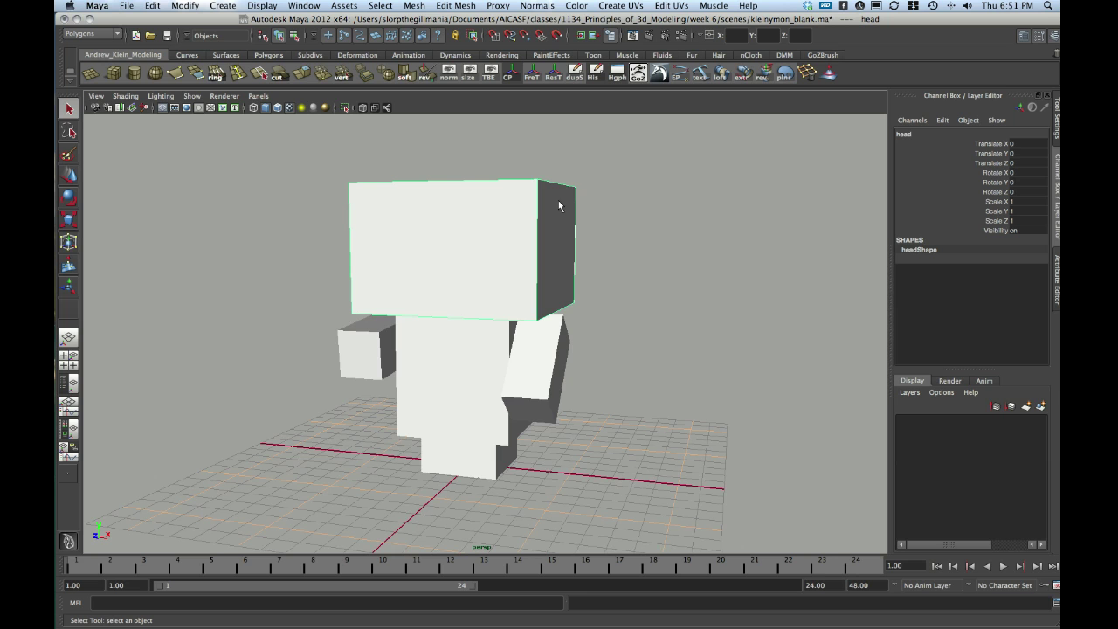
{"action": "left_click_drag", "start_coordinate": [558, 235], "coordinate": [375, 349], "text": "alt"}
Turn on Isolate Select so only the head cube shows in the perspective view.
{"action": "left_click_drag", "start_coordinate": [520, 284], "coordinate": [494, 296], "text": "alt"}
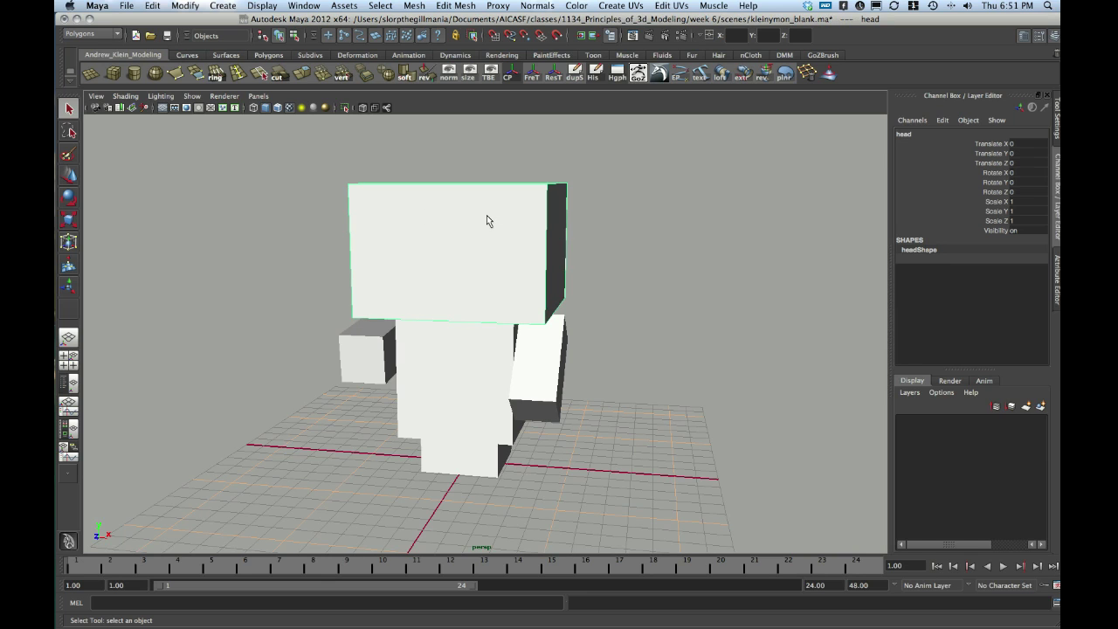
{"action": "left_click", "coordinate": [191, 97]}
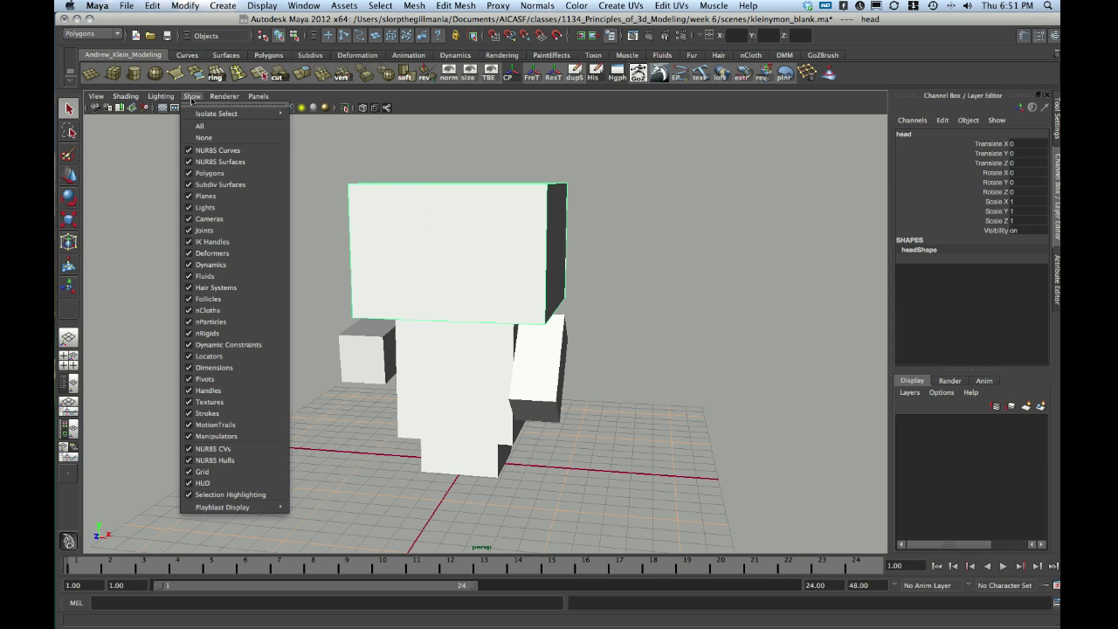
{"action": "mouse_move", "coordinate": [194, 113]}
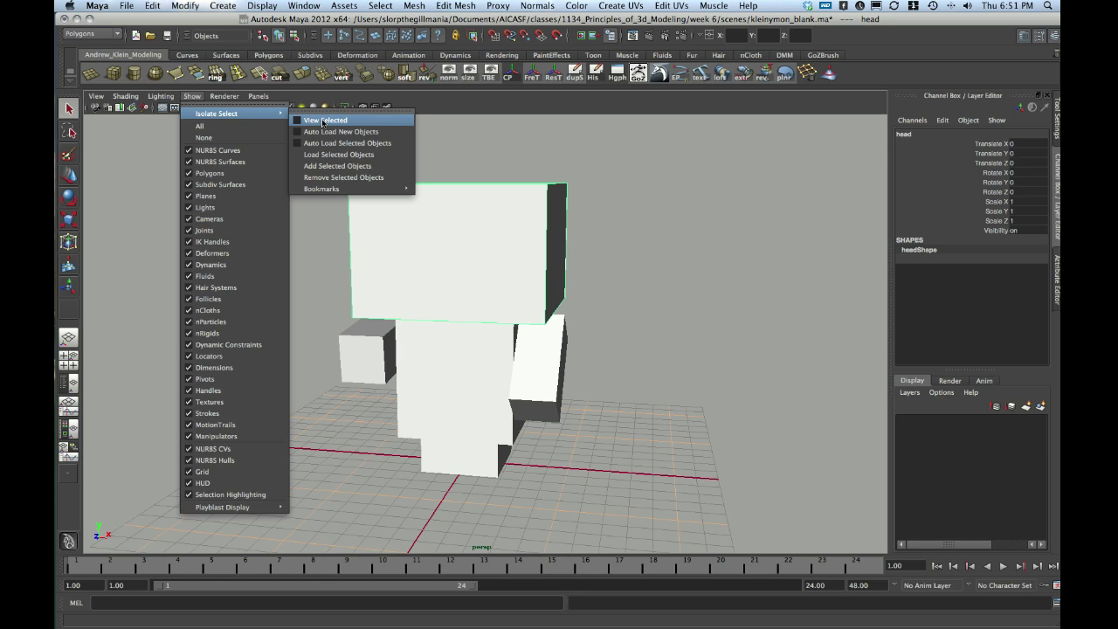
{"action": "left_click", "coordinate": [324, 121]}
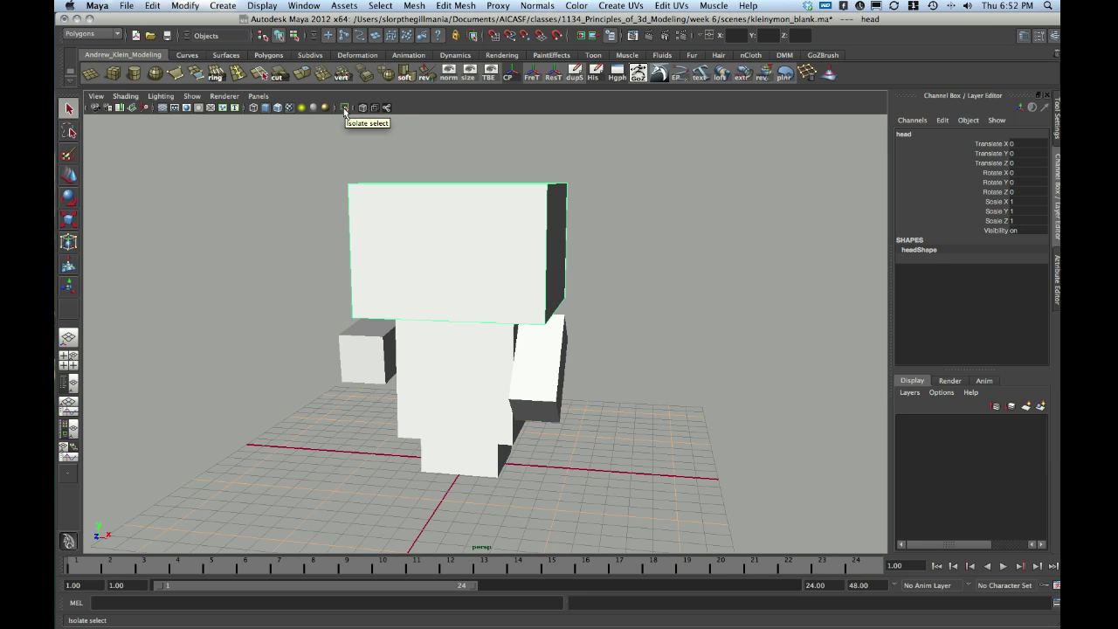
{"action": "left_click", "coordinate": [345, 107]}
{"action": "left_click_drag", "start_coordinate": [497, 279], "coordinate": [499, 305], "text": "alt"}
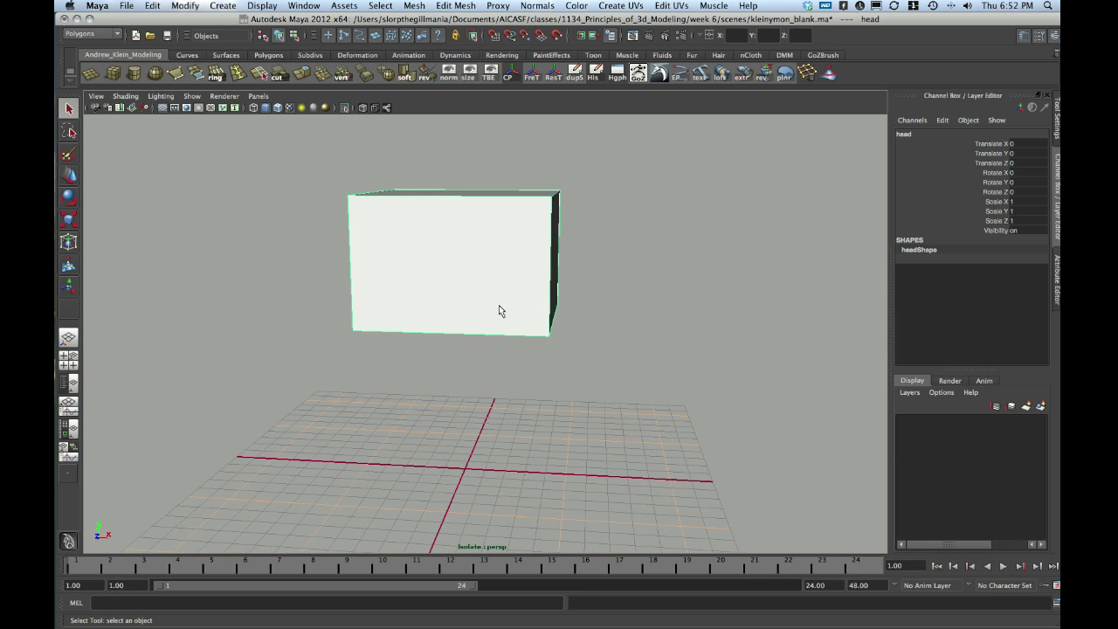
Open the UV Texture Editor, reselect the head cube, and turn off the texture image display.
{"action": "left_click", "coordinate": [297, 5]}
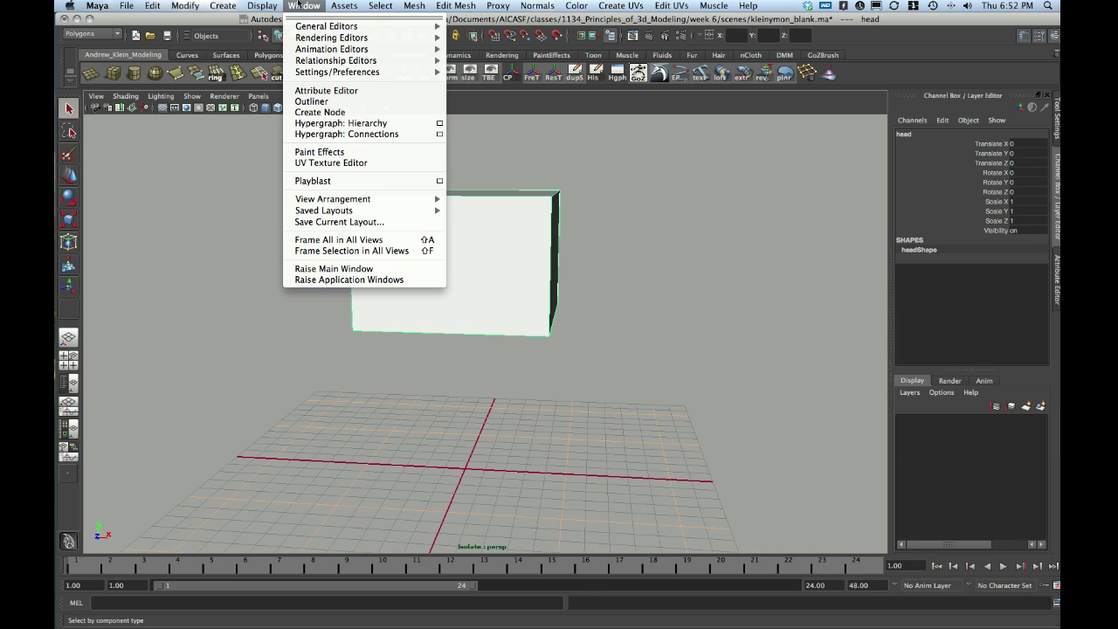
{"action": "left_click", "coordinate": [346, 163]}
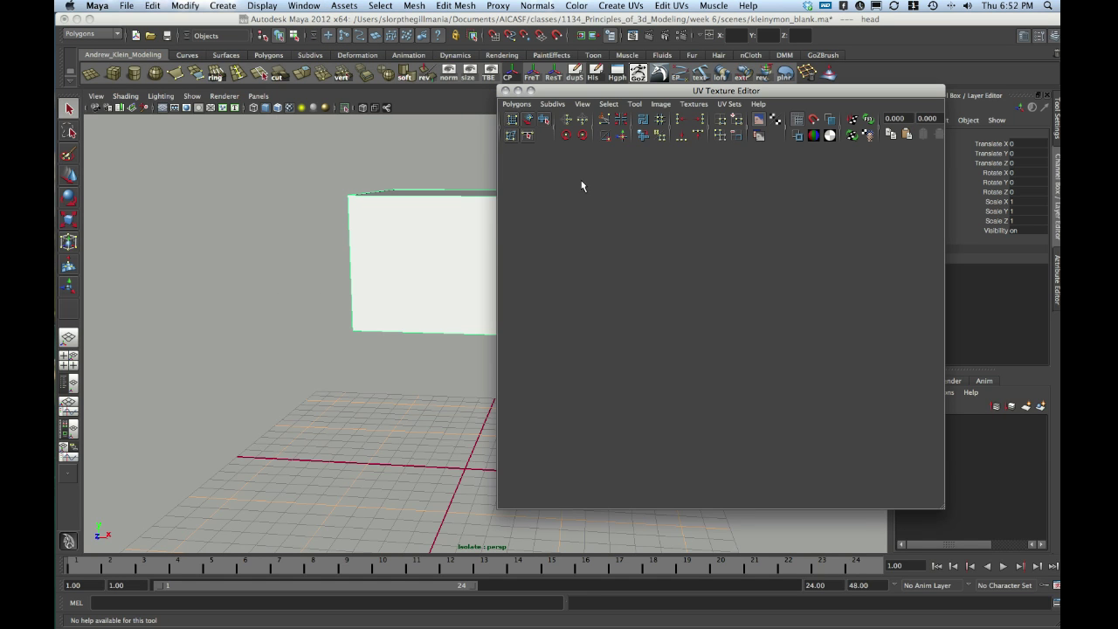
{"action": "middle_click_drag", "start_coordinate": [689, 234], "coordinate": [777, 220], "text": "alt"}
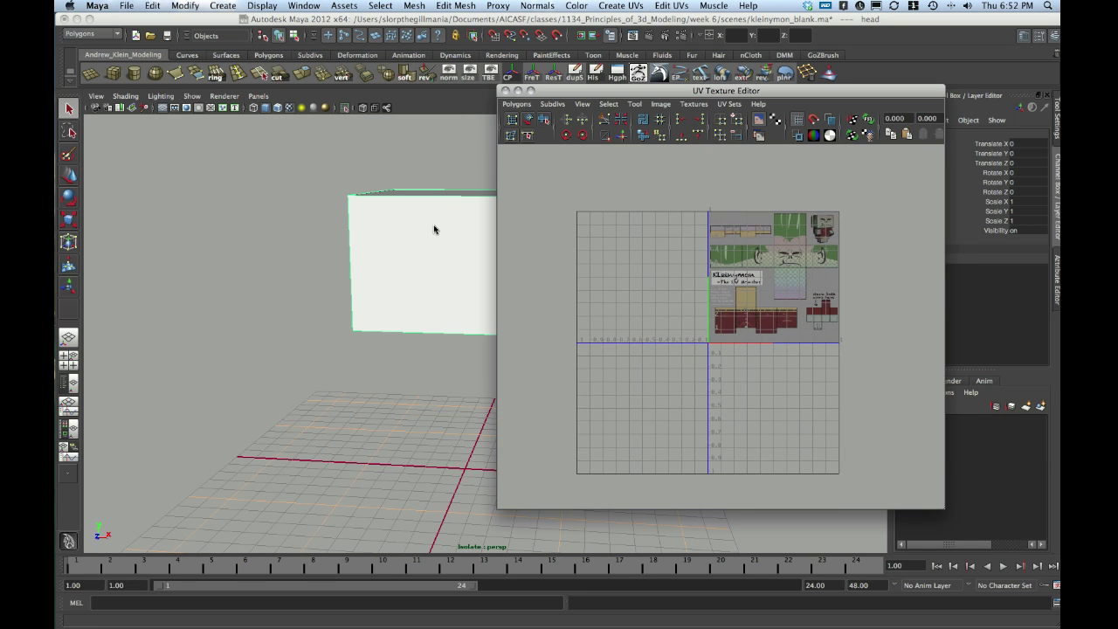
{"action": "left_click_drag", "start_coordinate": [433, 229], "coordinate": [371, 231], "text": "alt"}
{"action": "left_click", "coordinate": [326, 137]}
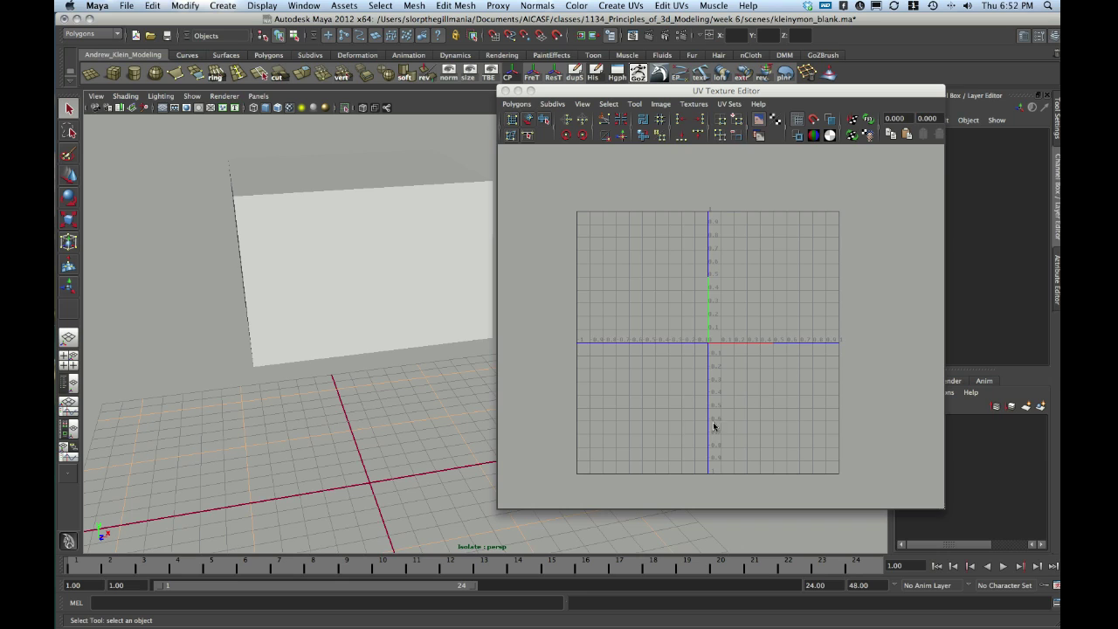
{"action": "left_click", "coordinate": [386, 270]}
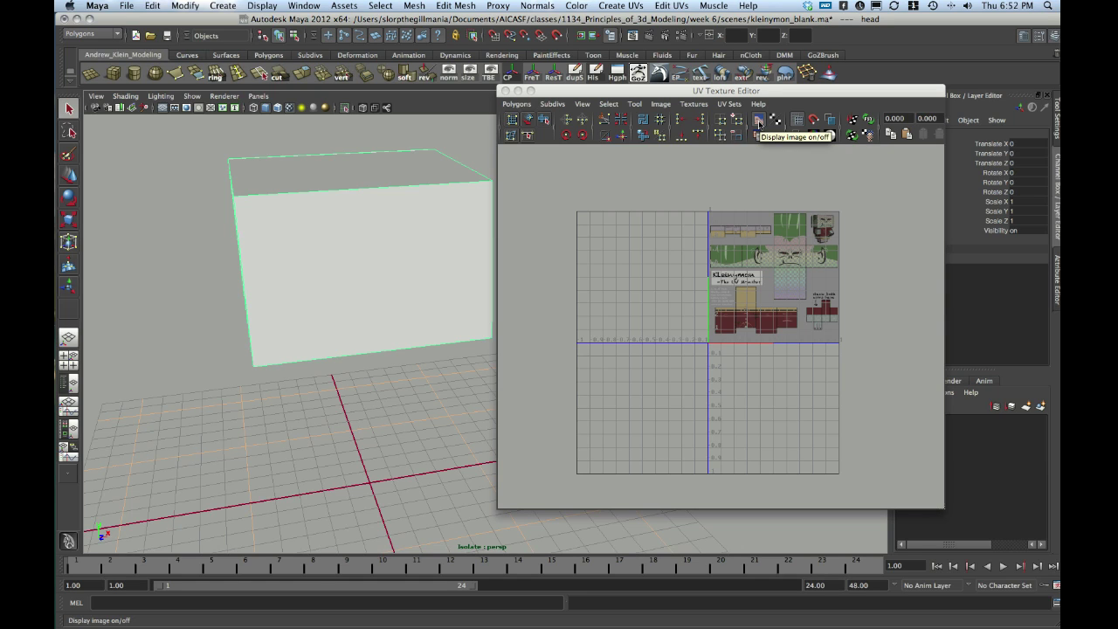
{"action": "left_click", "coordinate": [758, 123]}
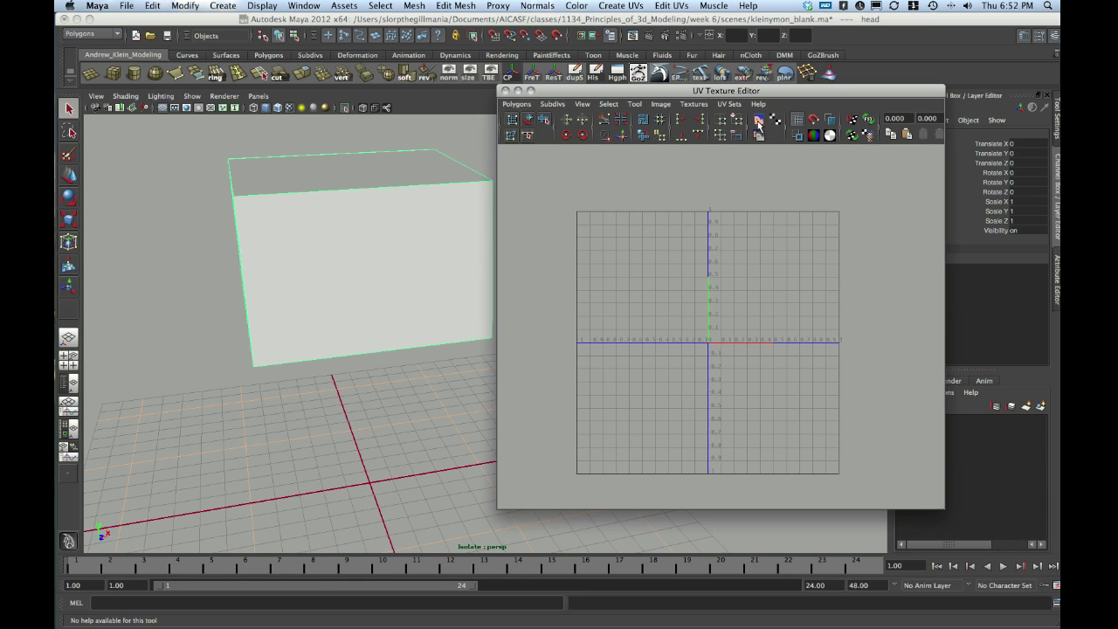
{"action": "left_click", "coordinate": [659, 104]}
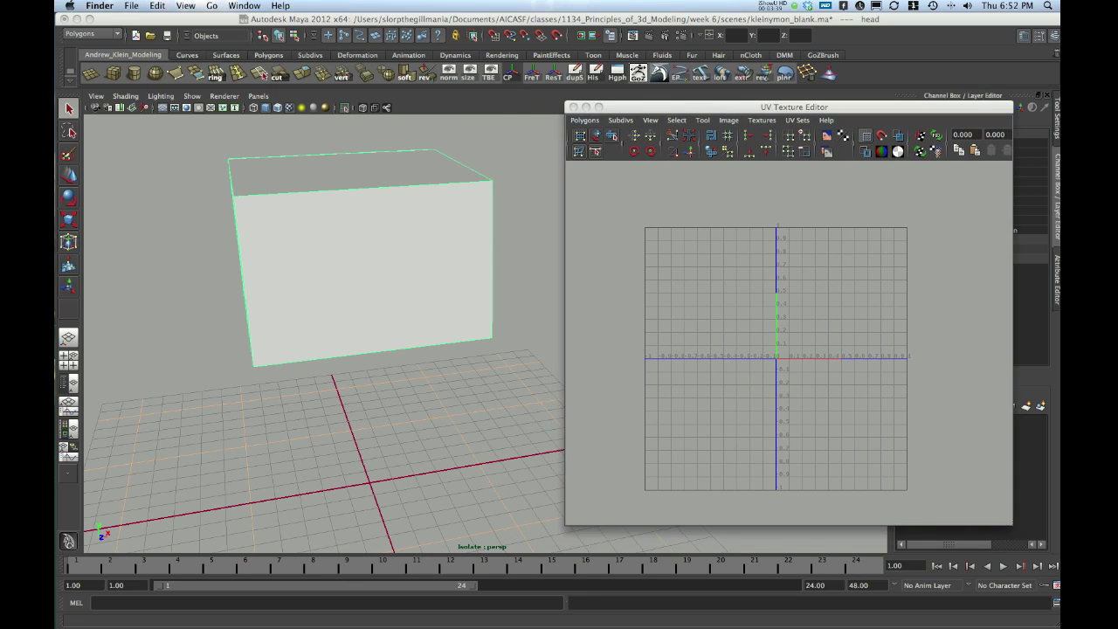
Confirm the Polygons menu set and open the Create UVs menu for the head cube.
{"action": "left_click", "coordinate": [340, 278]}
{"action": "mouse_move", "coordinate": [384, 239]}
{"action": "left_mouse_down", "text": "alt"}
{"action": "mouse_move", "coordinate": [387, 250]}
{"action": "mouse_move", "coordinate": [347, 250]}
{"action": "mouse_move", "coordinate": [358, 238]}
{"action": "left_mouse_up", "text": "alt"}
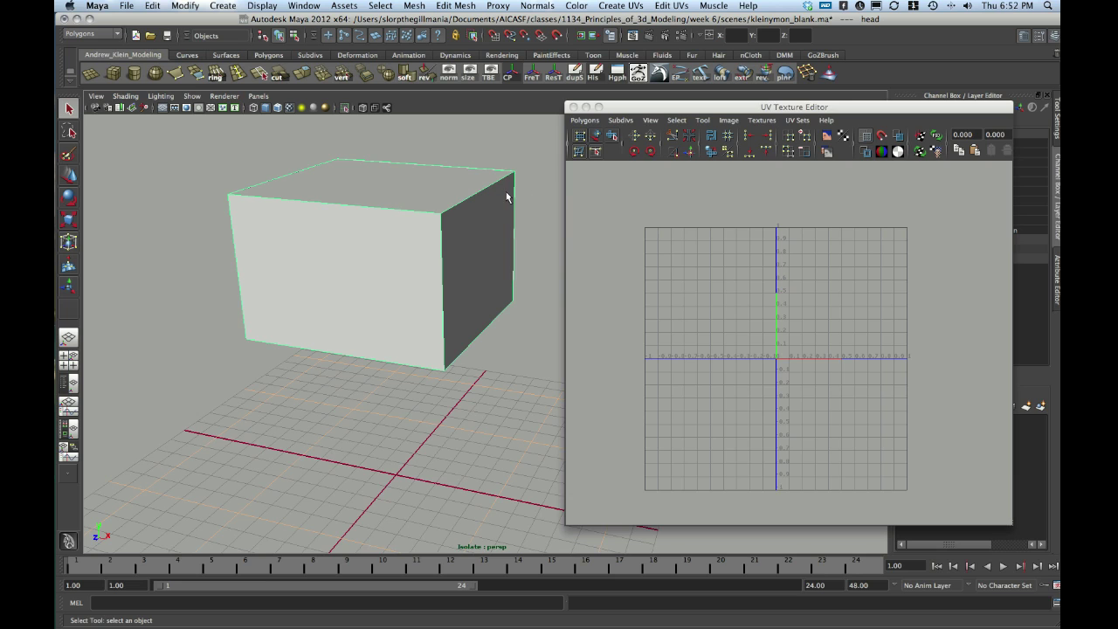
{"action": "mouse_move", "coordinate": [493, 198]}
{"action": "left_mouse_down", "text": "alt"}
{"action": "mouse_move", "coordinate": [486, 187]}
{"action": "mouse_move", "coordinate": [492, 199]}
{"action": "left_mouse_up", "text": "alt"}
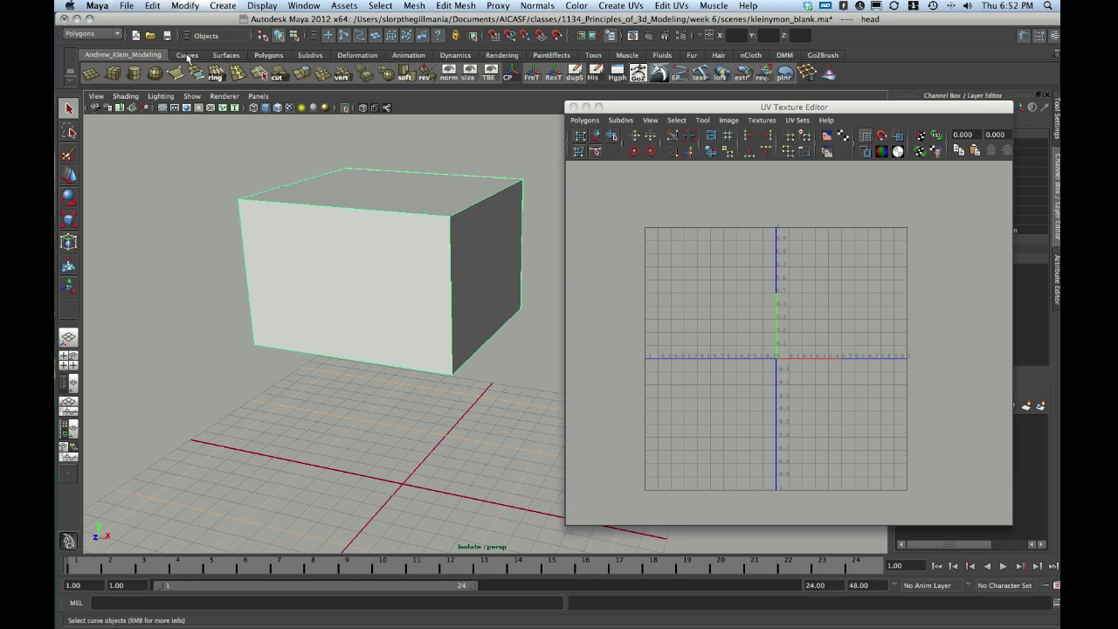
{"action": "left_click", "coordinate": [111, 35]}
{"action": "left_click", "coordinate": [111, 35]}
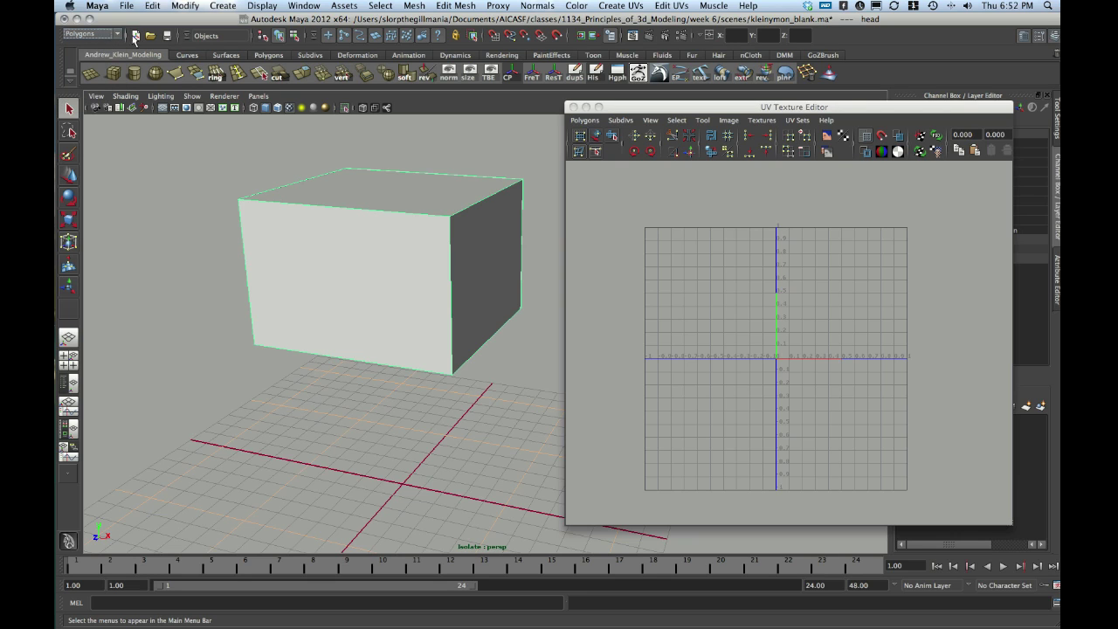
{"action": "left_click", "coordinate": [615, 5]}
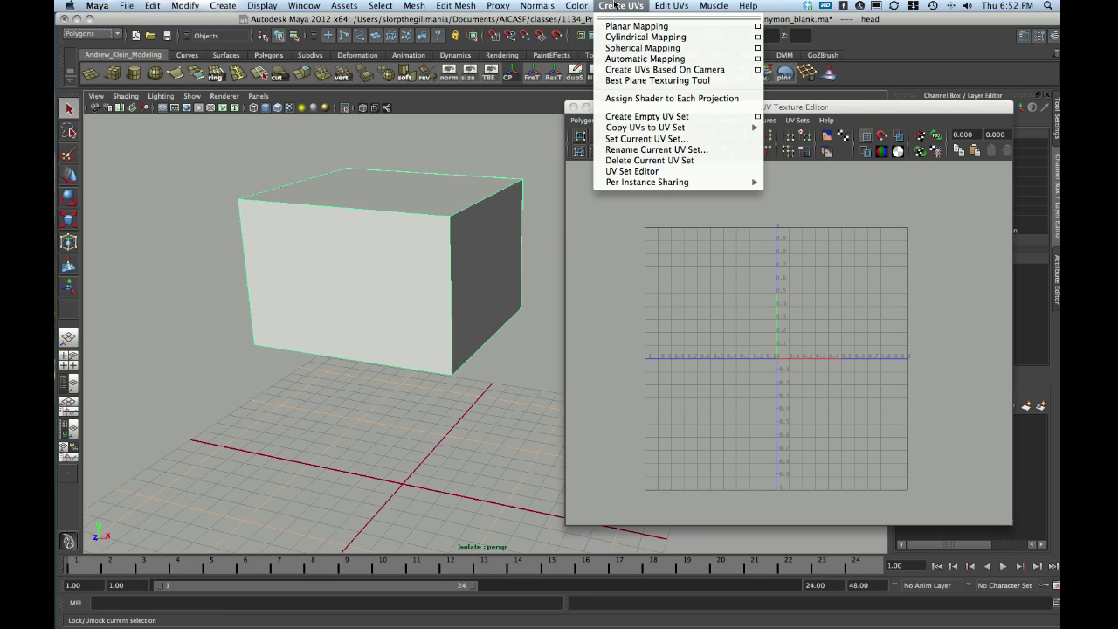
Open the Planar Mapping options and reset them to default settings.
{"action": "left_click", "coordinate": [758, 28]}
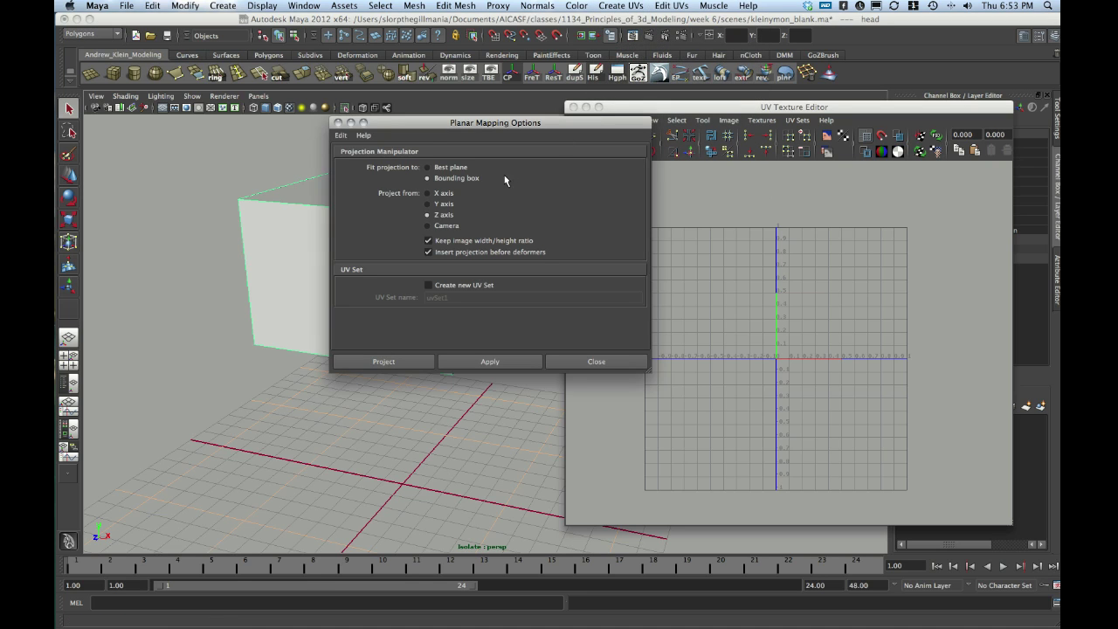
{"action": "left_click", "coordinate": [341, 135]}
{"action": "left_click", "coordinate": [367, 159]}
{"action": "left_click_drag", "start_coordinate": [452, 125], "coordinate": [546, 93]}
Toggle Isolate Select off and on, frame the head cube, and set Project from to Z axis.
{"action": "left_click_drag", "start_coordinate": [320, 270], "coordinate": [262, 271], "text": "alt"}
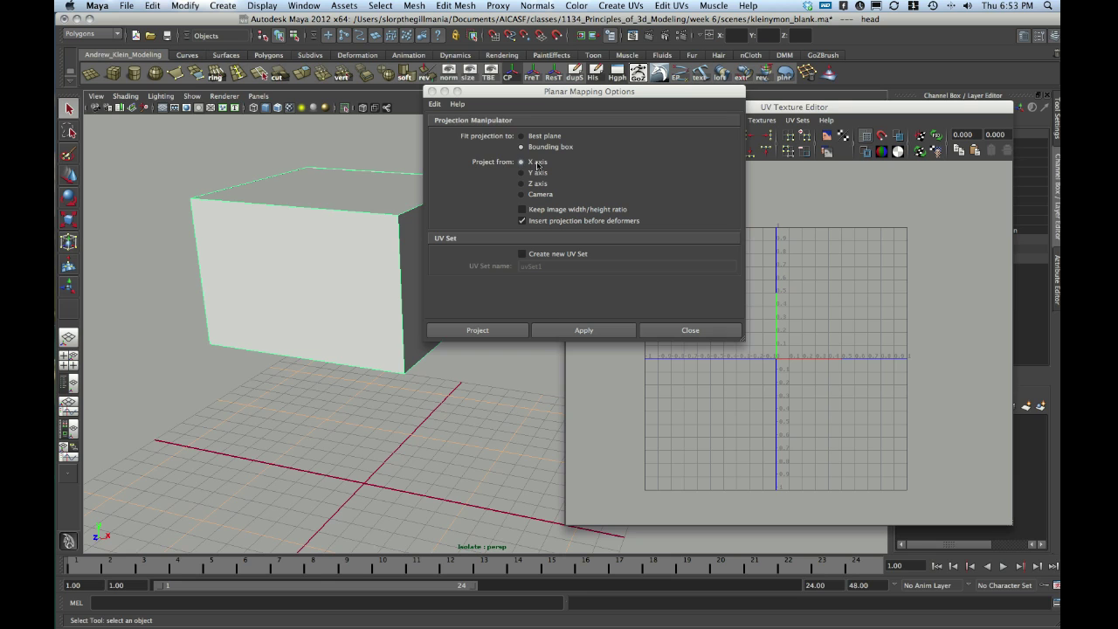
{"action": "left_click_drag", "start_coordinate": [361, 327], "coordinate": [138, 512], "text": "alt"}
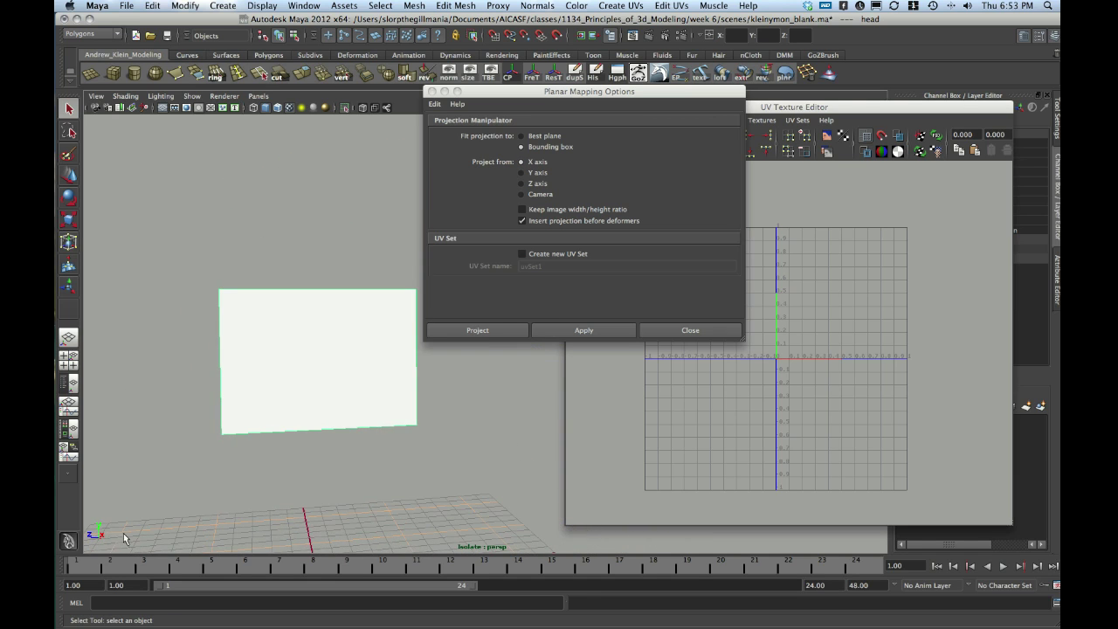
{"action": "left_click_drag", "start_coordinate": [289, 375], "coordinate": [285, 368], "text": "alt"}
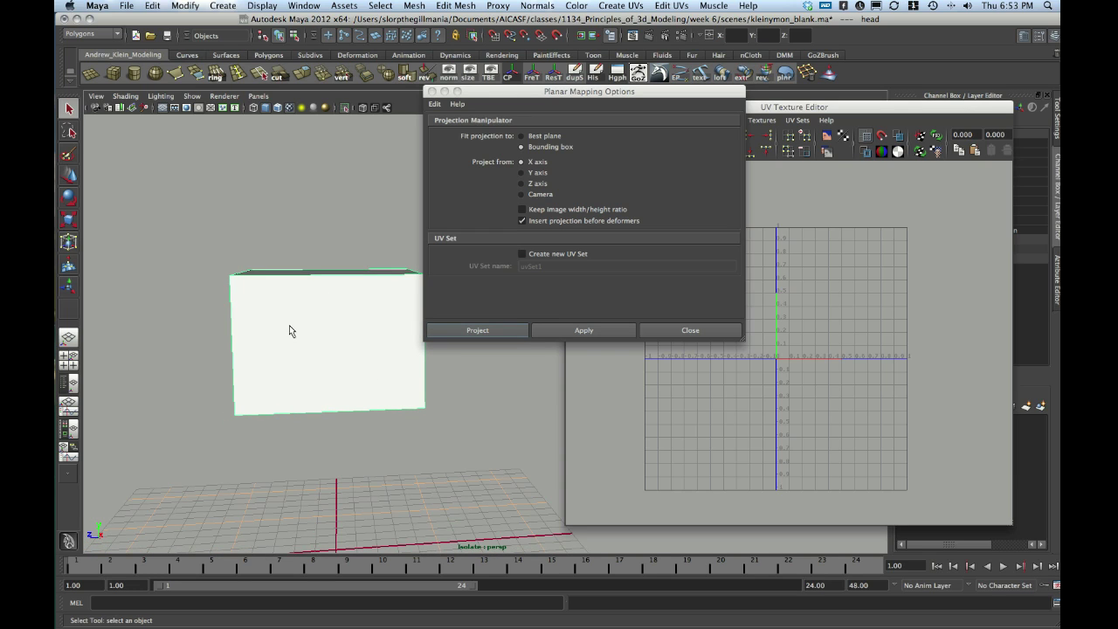
{"action": "left_click_drag", "start_coordinate": [282, 313], "coordinate": [348, 344], "text": "alt"}
{"action": "middle_click_drag", "start_coordinate": [349, 344], "coordinate": [324, 341], "text": "alt"}
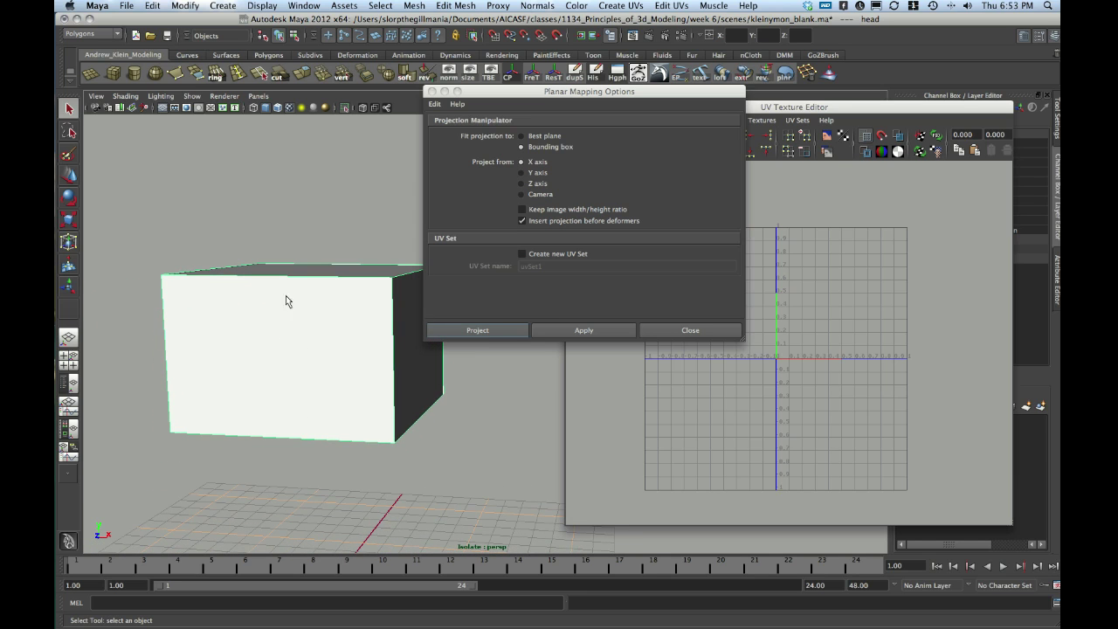
{"action": "left_click", "coordinate": [346, 108]}
{"action": "key", "text": "a"}
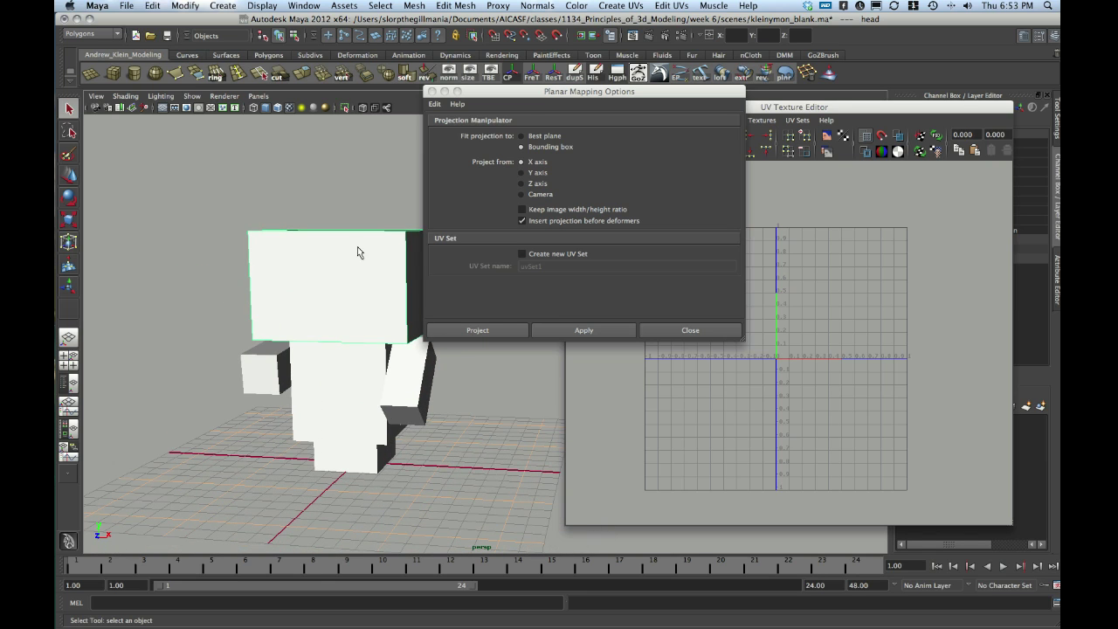
{"action": "left_click", "coordinate": [346, 107]}
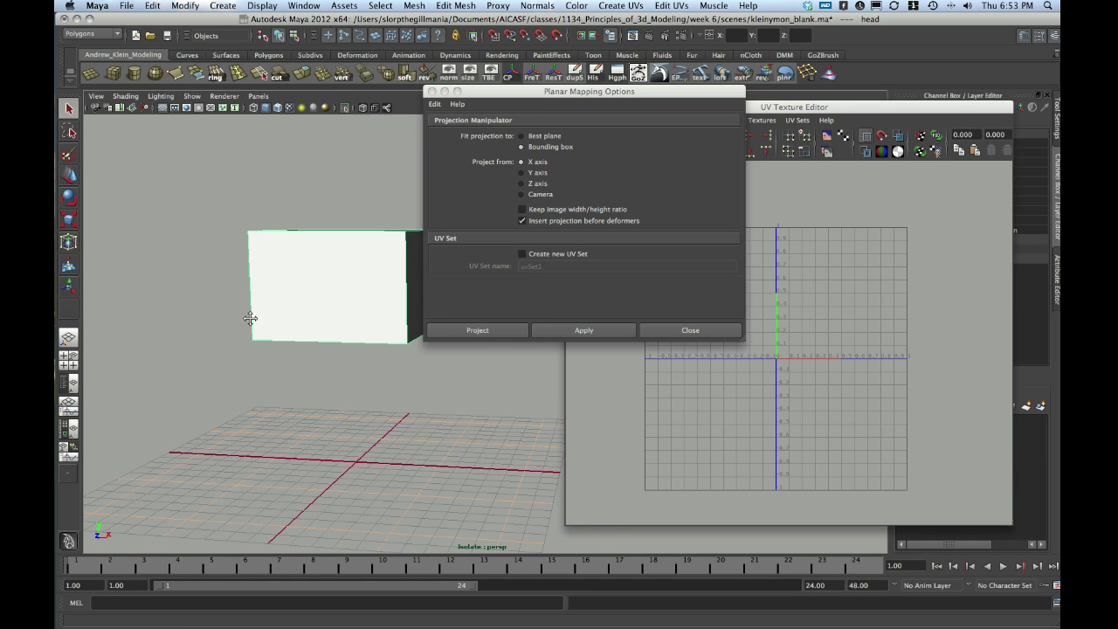
{"action": "key", "text": "f"}
{"action": "left_click_drag", "start_coordinate": [233, 249], "coordinate": [255, 266], "text": "alt"}
{"action": "left_click", "coordinate": [522, 184]}
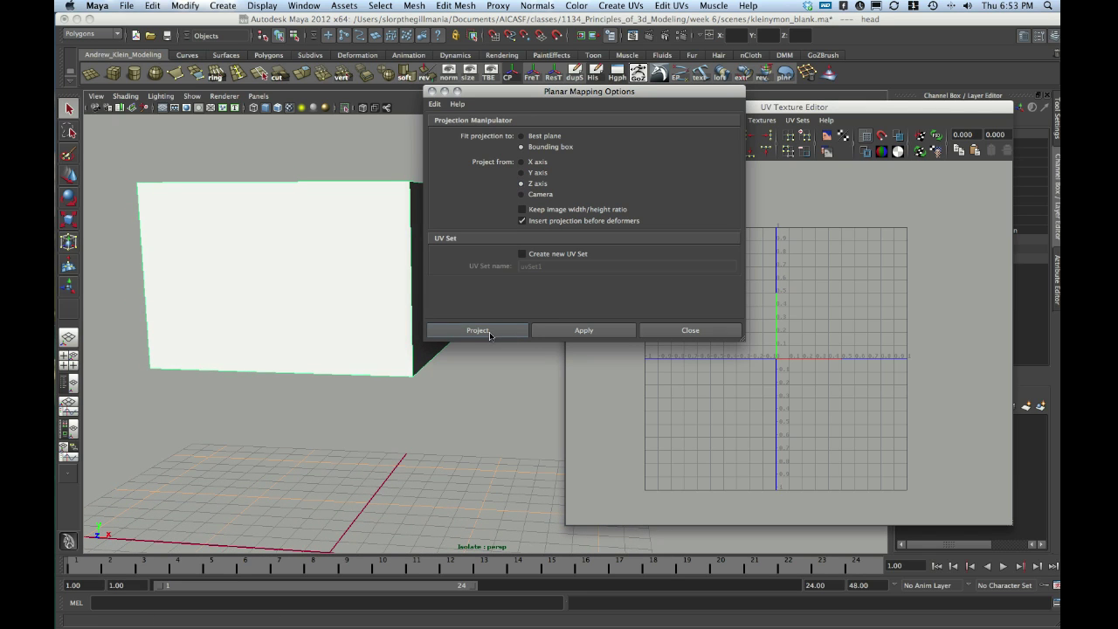
Apply the Z-axis planar projection to the head cube and hide the UV editor's texture image.
{"action": "left_click", "coordinate": [490, 332]}
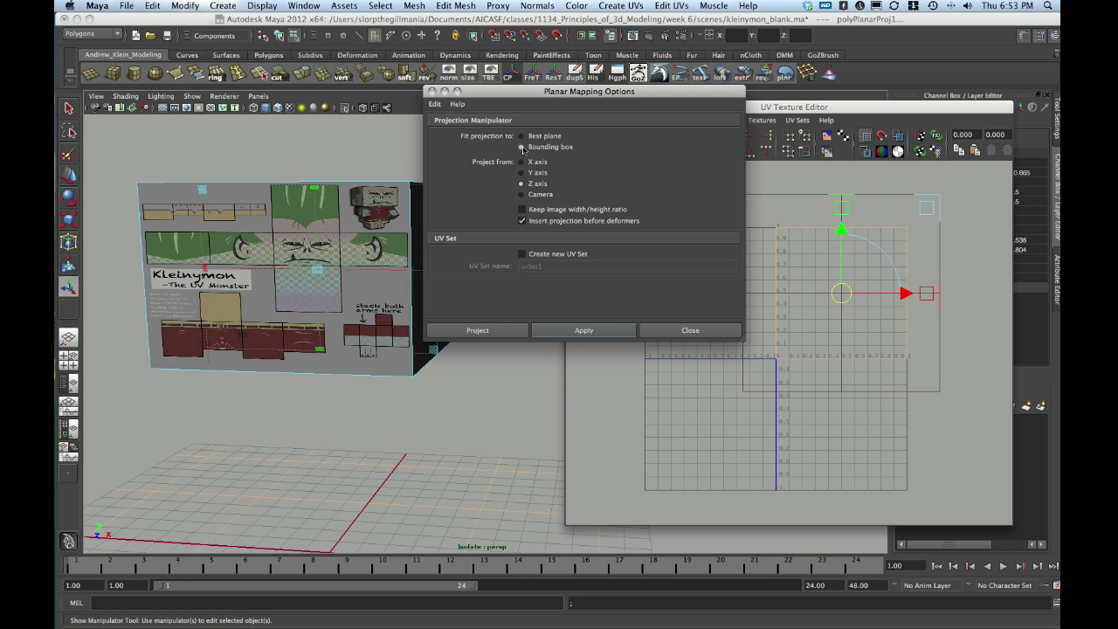
{"action": "left_click", "coordinate": [444, 92]}
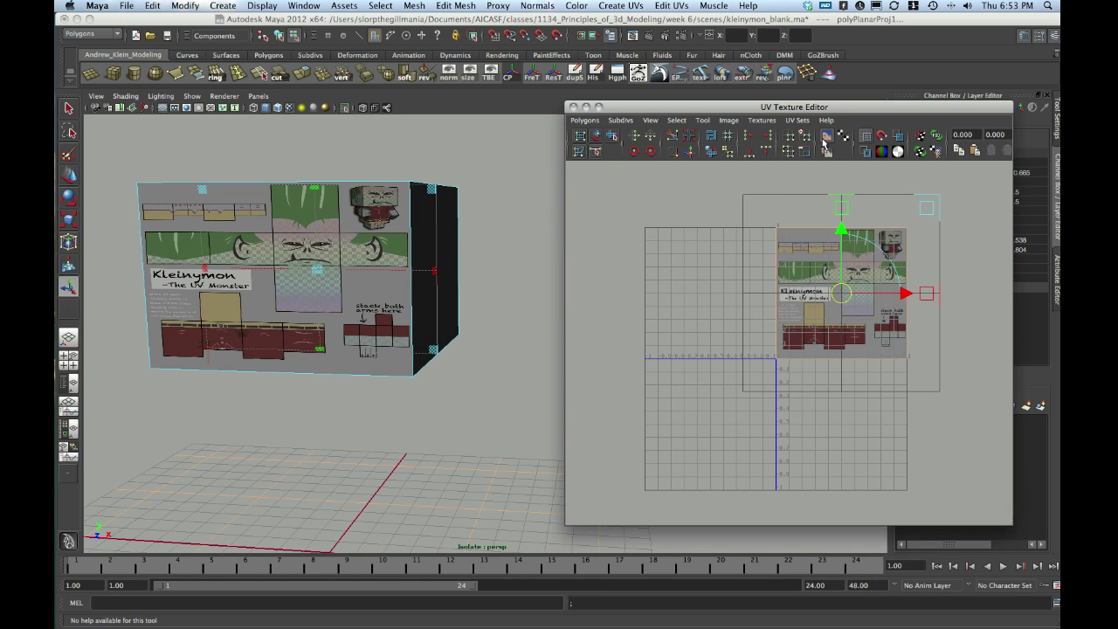
{"action": "right_click_drag", "start_coordinate": [705, 227], "coordinate": [690, 218], "text": "alt"}
{"action": "middle_click_drag", "start_coordinate": [690, 218], "coordinate": [663, 213], "text": "alt"}
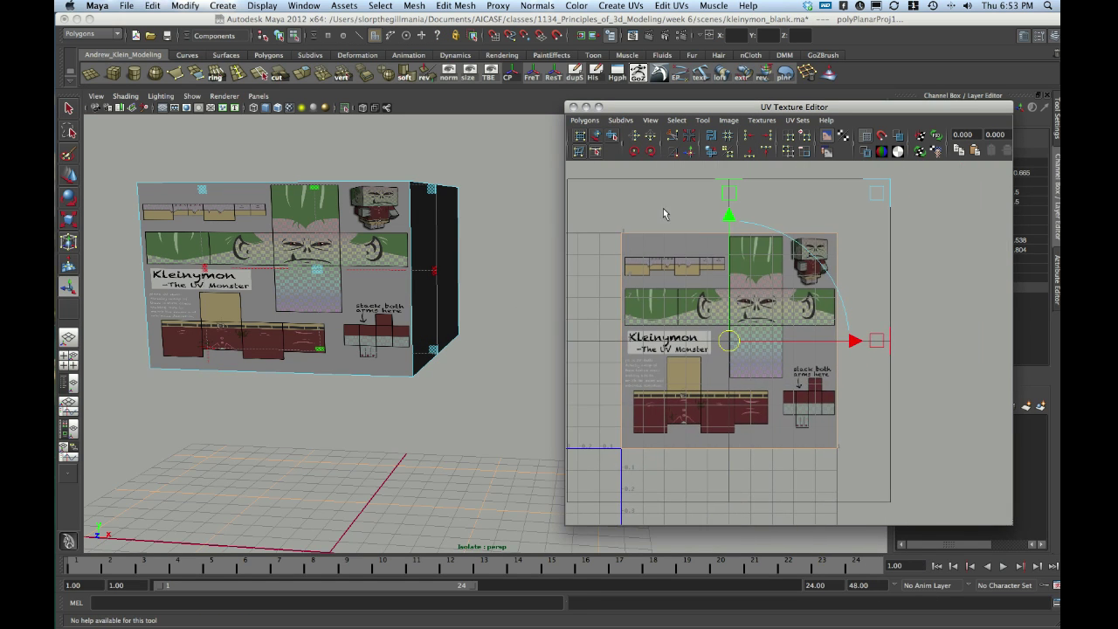
{"action": "left_click", "coordinate": [827, 136]}
{"action": "left_click", "coordinate": [848, 216]}
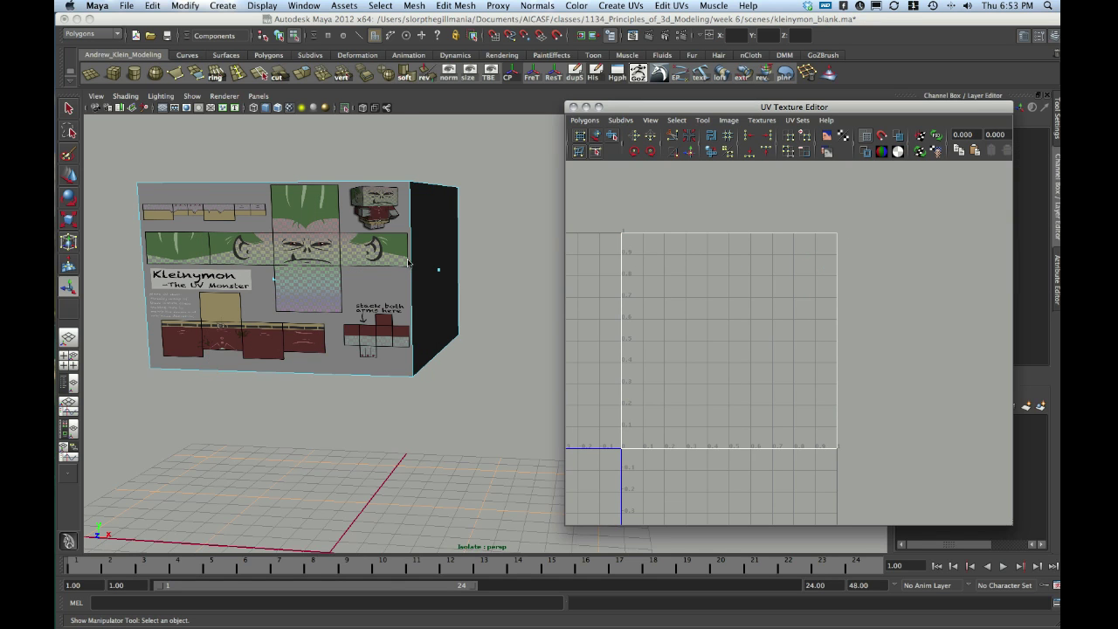
Undo the planar projection on the head cube.
{"action": "left_click_drag", "start_coordinate": [408, 262], "coordinate": [437, 258], "text": "alt"}
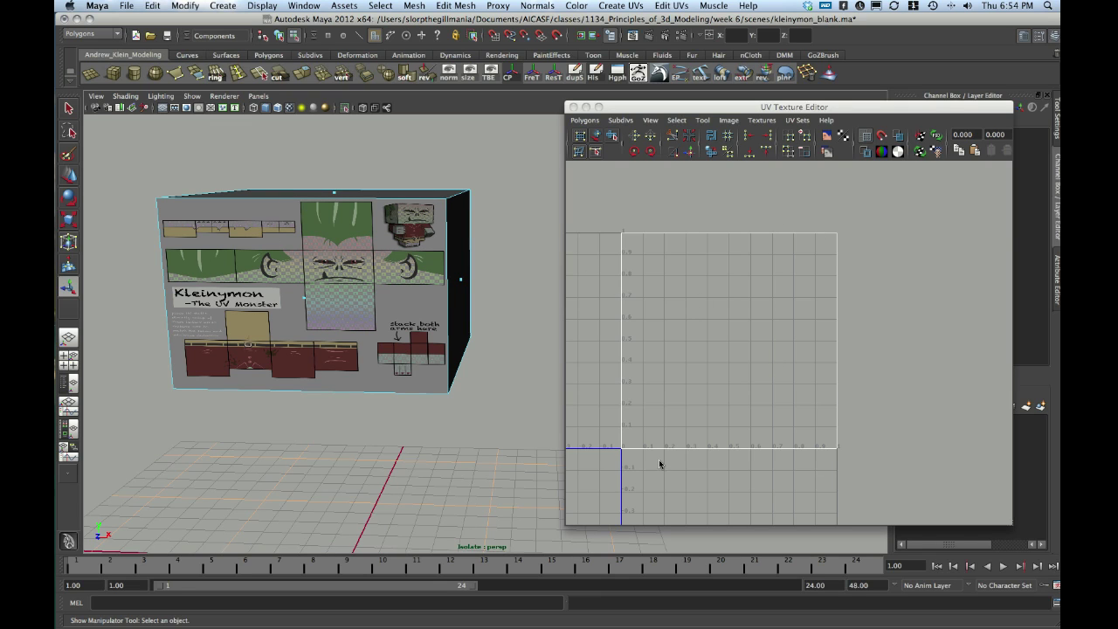
{"action": "middle_click_drag", "start_coordinate": [659, 461], "coordinate": [721, 409], "text": "alt"}
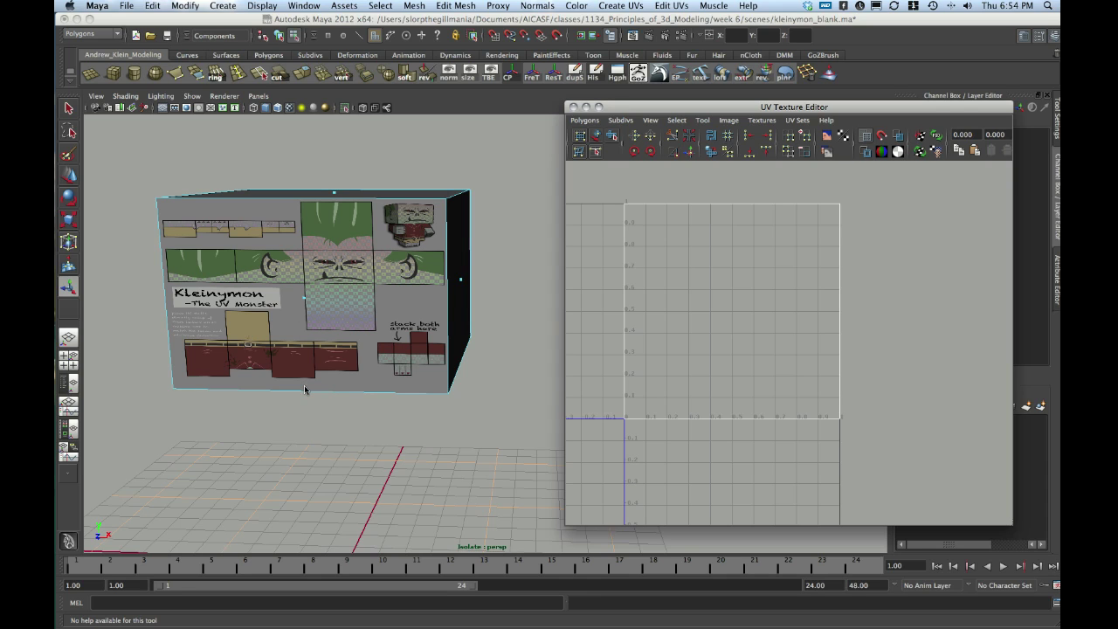
{"action": "key", "text": "z"}
{"action": "key", "text": "z"}
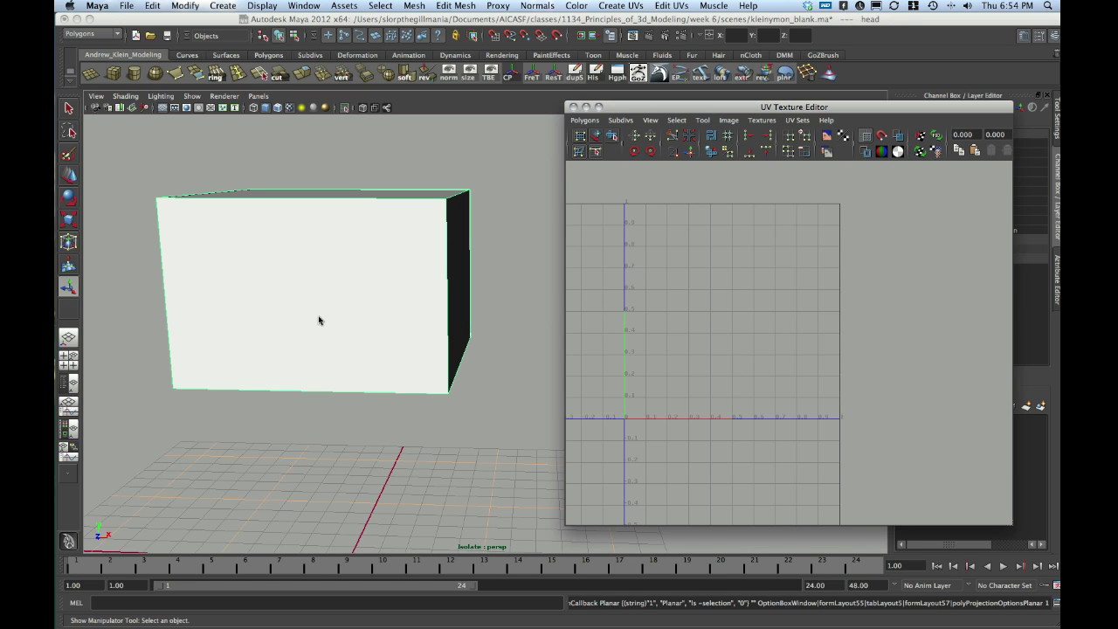
Re-apply Planar Mapping from Z with Keep image width/height ratio enabled.
{"action": "mouse_move", "coordinate": [910, 621]}
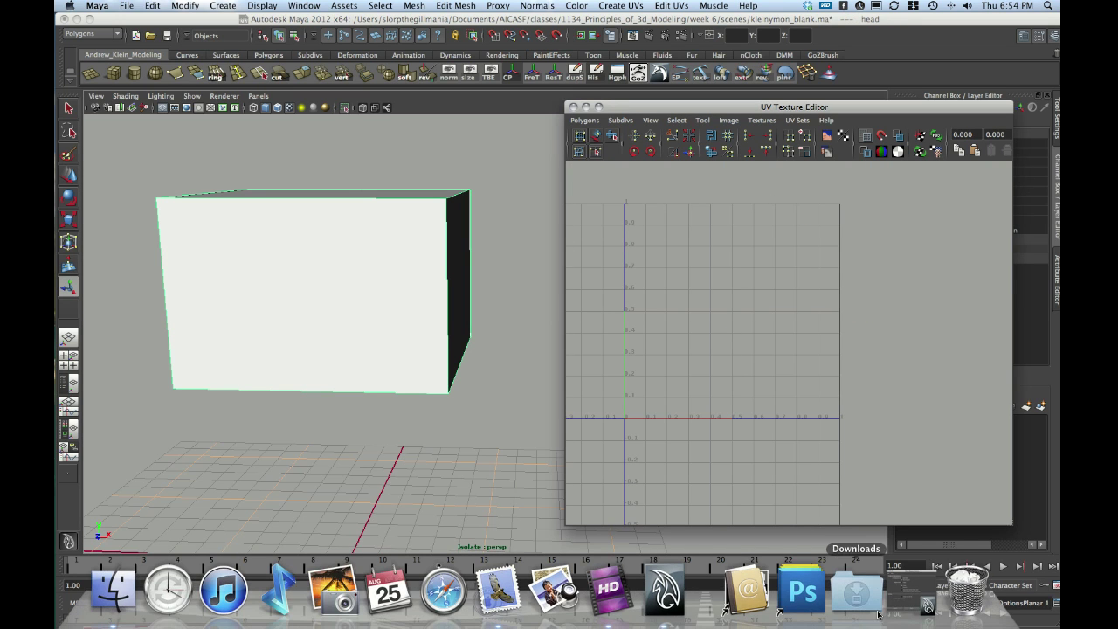
{"action": "left_click", "coordinate": [911, 603]}
{"action": "left_click_drag", "start_coordinate": [560, 100], "coordinate": [349, 83]}
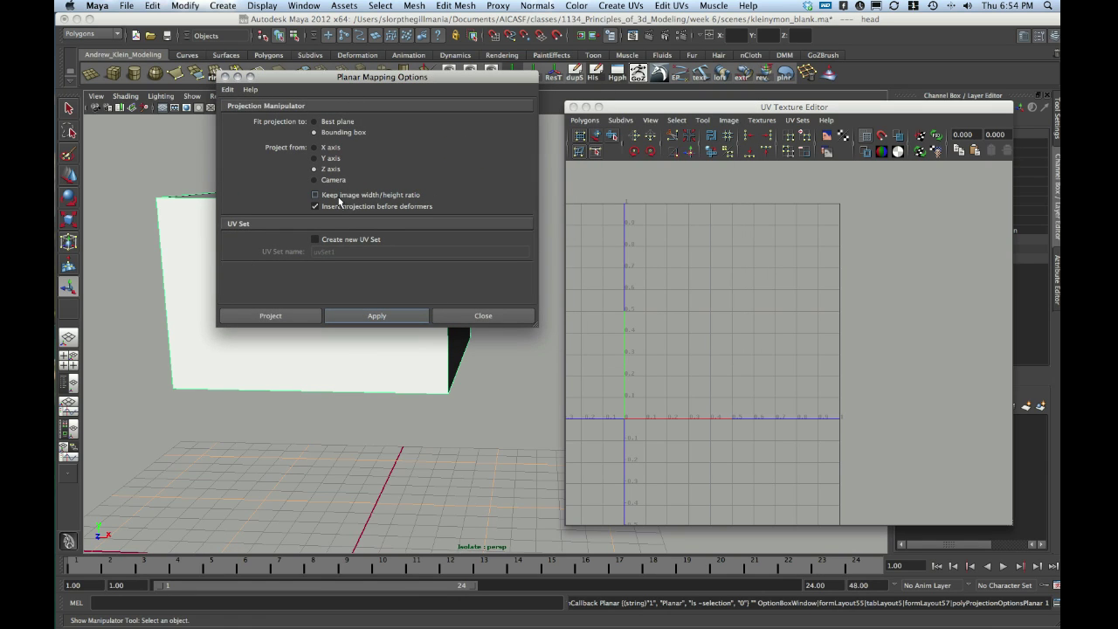
{"action": "left_click", "coordinate": [342, 197]}
{"action": "left_click", "coordinate": [280, 321]}
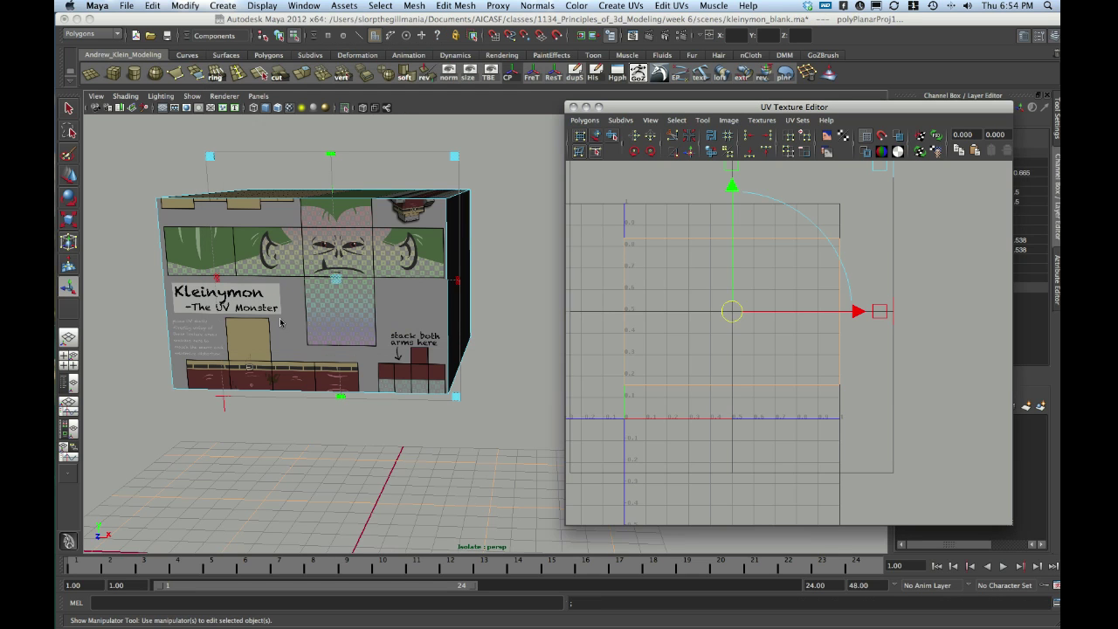
Tumble around the head cube to inspect the unstretched Kleinymon texture on its faces.
{"action": "left_click", "coordinate": [673, 212]}
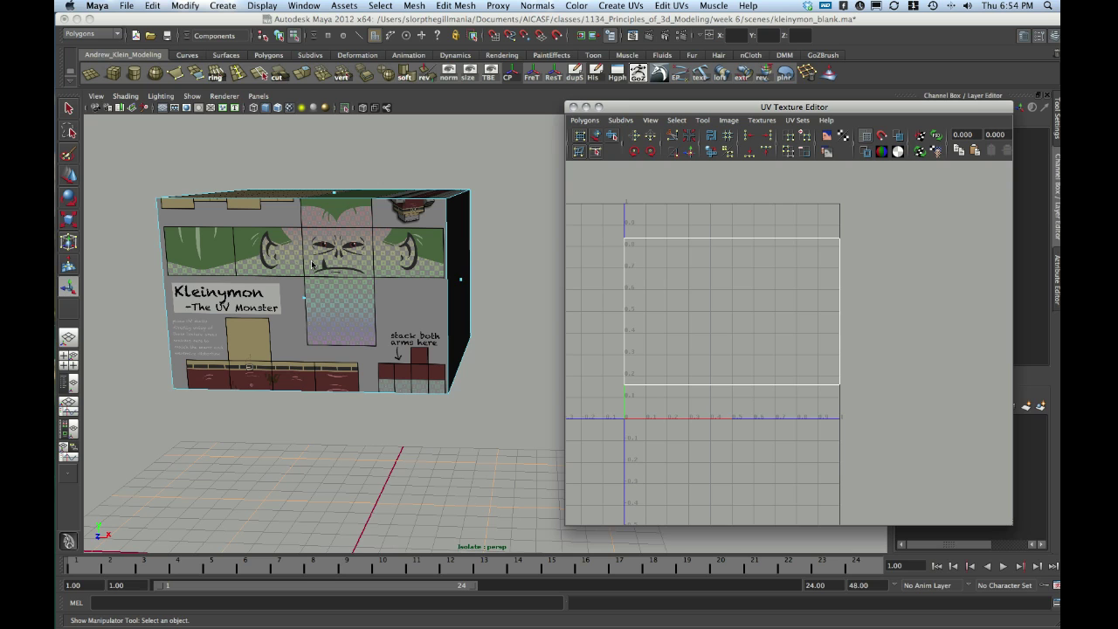
{"action": "left_click_drag", "start_coordinate": [392, 197], "coordinate": [357, 279], "text": "alt"}
{"action": "right_click_drag", "start_coordinate": [357, 280], "coordinate": [449, 341], "text": "alt"}
{"action": "left_click_drag", "start_coordinate": [449, 341], "coordinate": [346, 298], "text": "alt"}
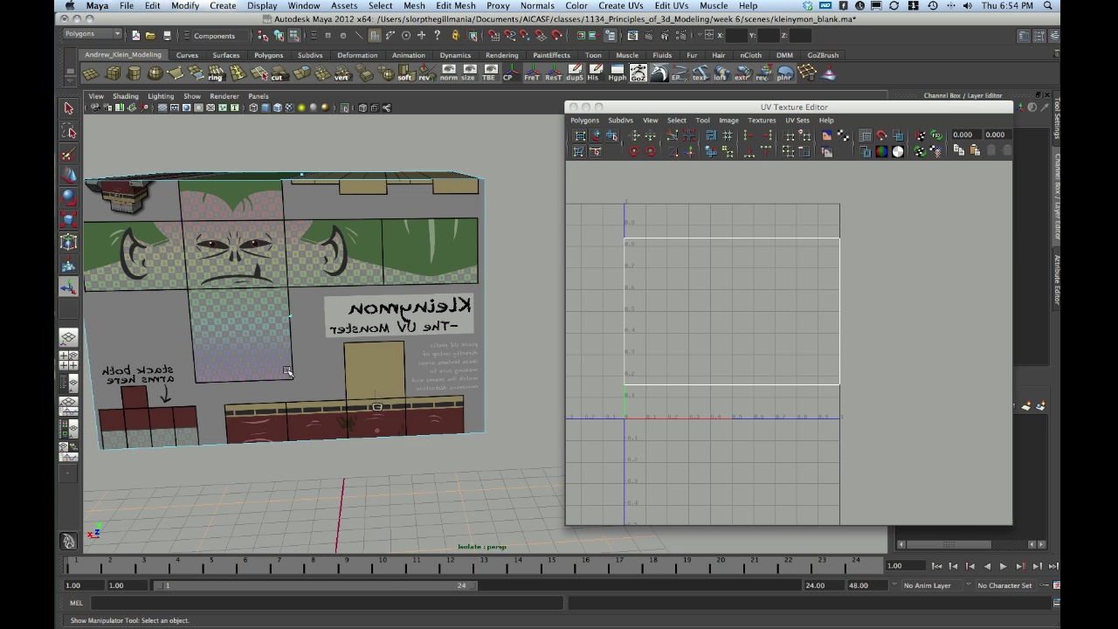
{"action": "left_click_drag", "start_coordinate": [356, 336], "coordinate": [412, 330], "text": "alt"}
{"action": "left_click", "coordinate": [324, 349]}
{"action": "left_click_drag", "start_coordinate": [324, 349], "coordinate": [262, 301], "text": "alt"}
{"action": "left_click", "coordinate": [502, 253]}
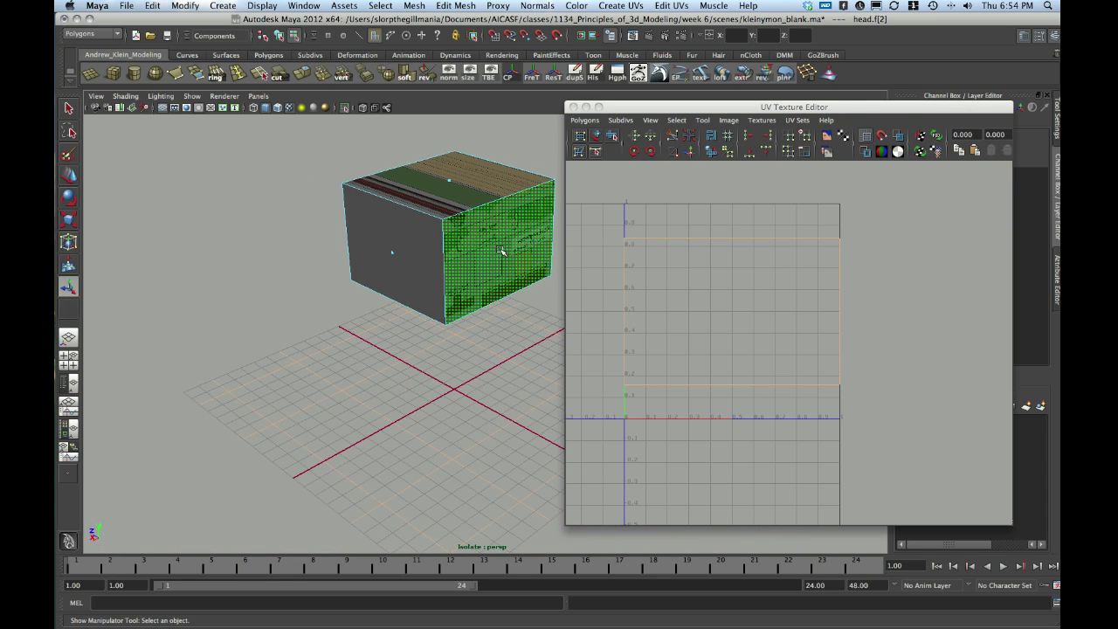
{"action": "left_click_drag", "start_coordinate": [337, 267], "coordinate": [516, 273], "text": "alt"}
{"action": "left_click_drag", "start_coordinate": [319, 327], "coordinate": [306, 245], "text": "alt"}
{"action": "left_click", "coordinate": [323, 251]}
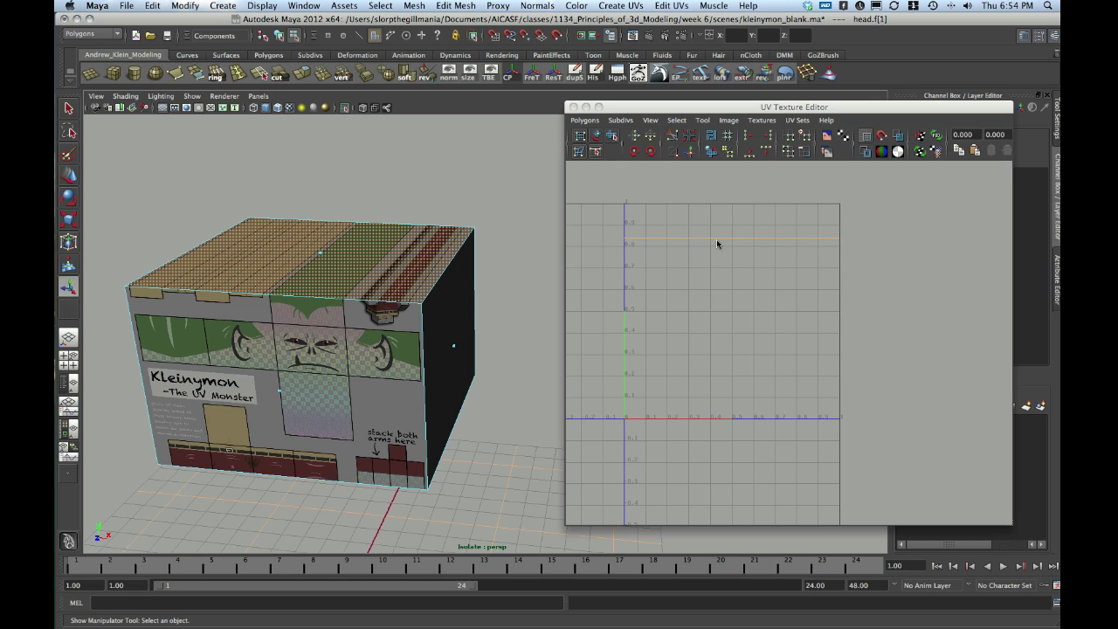
{"action": "right_click_drag", "start_coordinate": [285, 363], "coordinate": [345, 343]}
{"action": "left_click_drag", "start_coordinate": [323, 370], "coordinate": [329, 356], "text": "alt"}
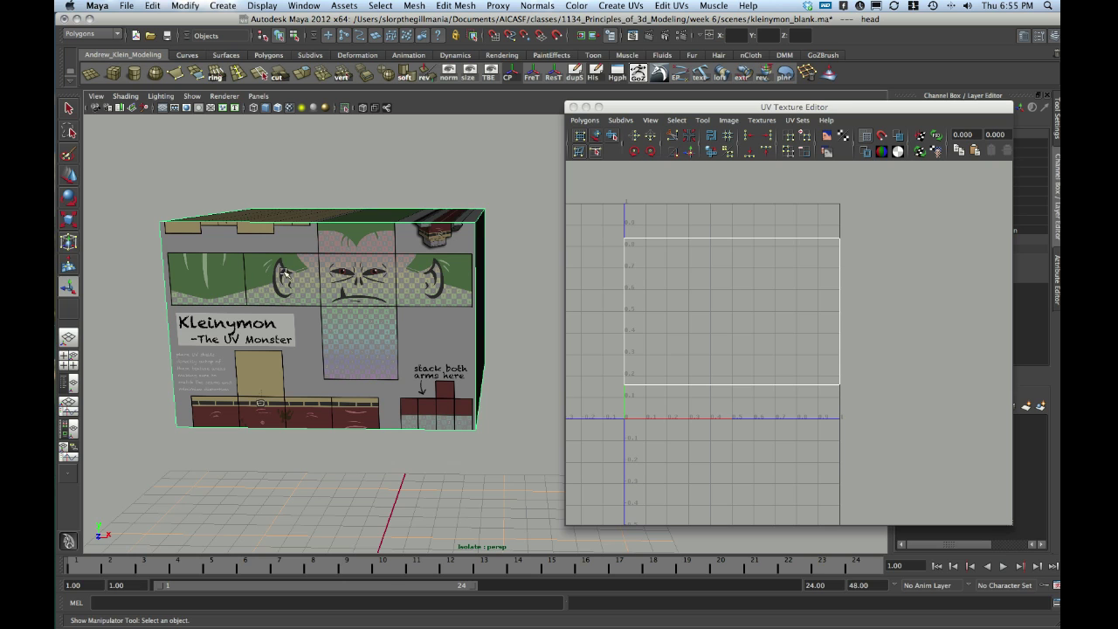
{"action": "left_click_drag", "start_coordinate": [428, 202], "coordinate": [403, 254], "text": "alt"}
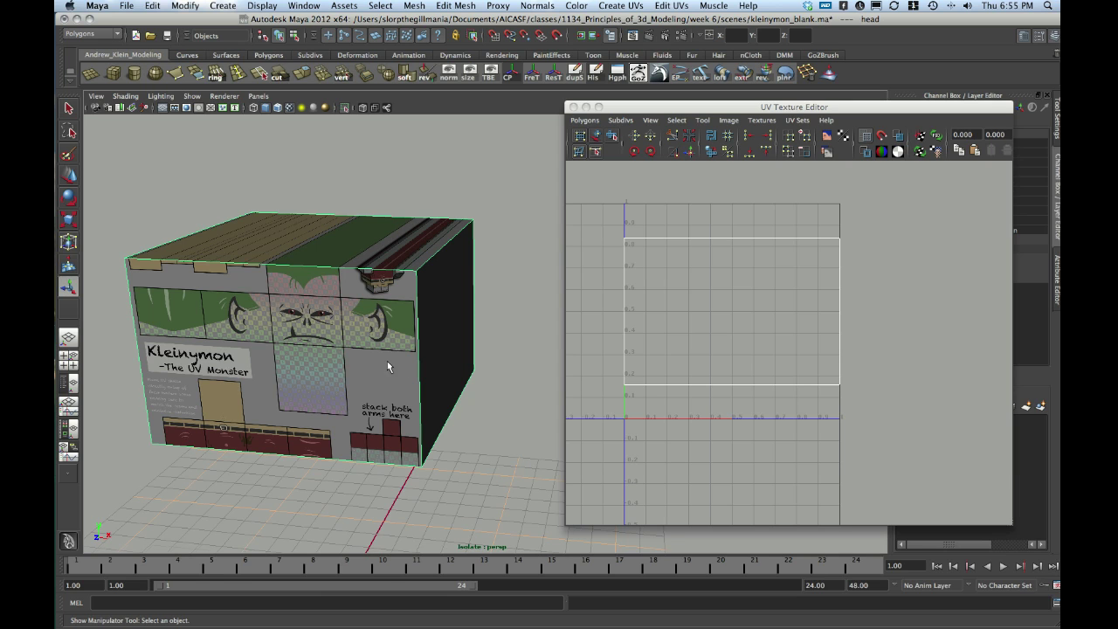
{"action": "left_click_drag", "start_coordinate": [387, 362], "coordinate": [380, 332], "text": "alt"}
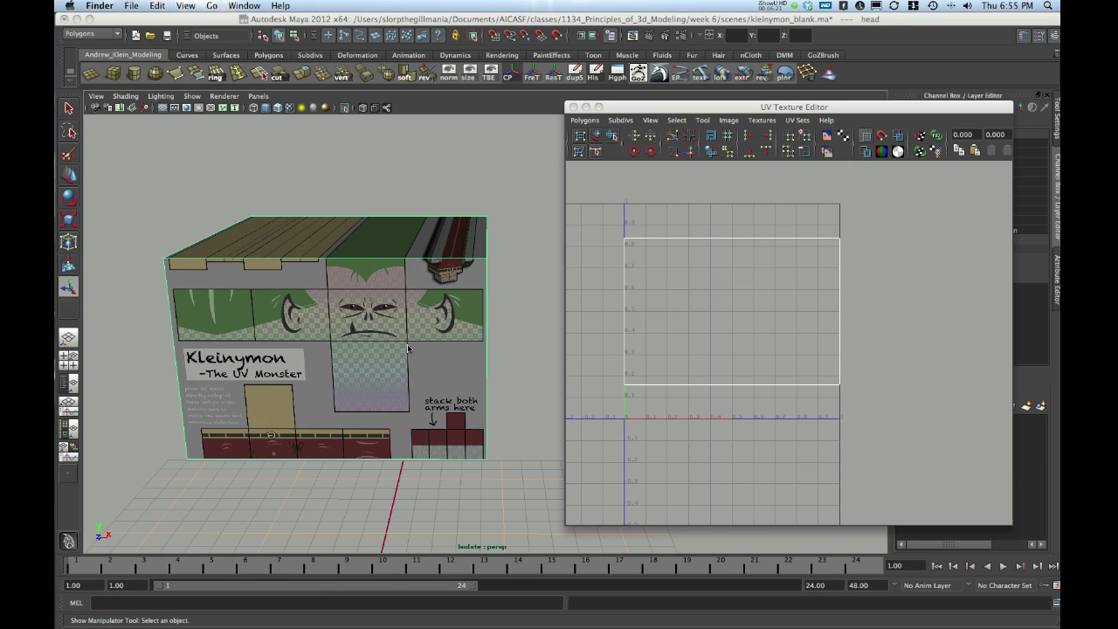
{"action": "right_click_drag", "start_coordinate": [783, 242], "coordinate": [571, 273], "text": "alt"}
{"action": "mouse_move", "coordinate": [456, 308]}
{"action": "left_mouse_down", "text": "alt"}
{"action": "mouse_move", "coordinate": [372, 304]}
{"action": "mouse_move", "coordinate": [470, 314]}
{"action": "mouse_move", "coordinate": [410, 305]}
{"action": "mouse_move", "coordinate": [460, 303]}
{"action": "left_mouse_up", "text": "alt"}
{"action": "right_click_drag", "start_coordinate": [442, 304], "coordinate": [480, 349], "text": "alt"}
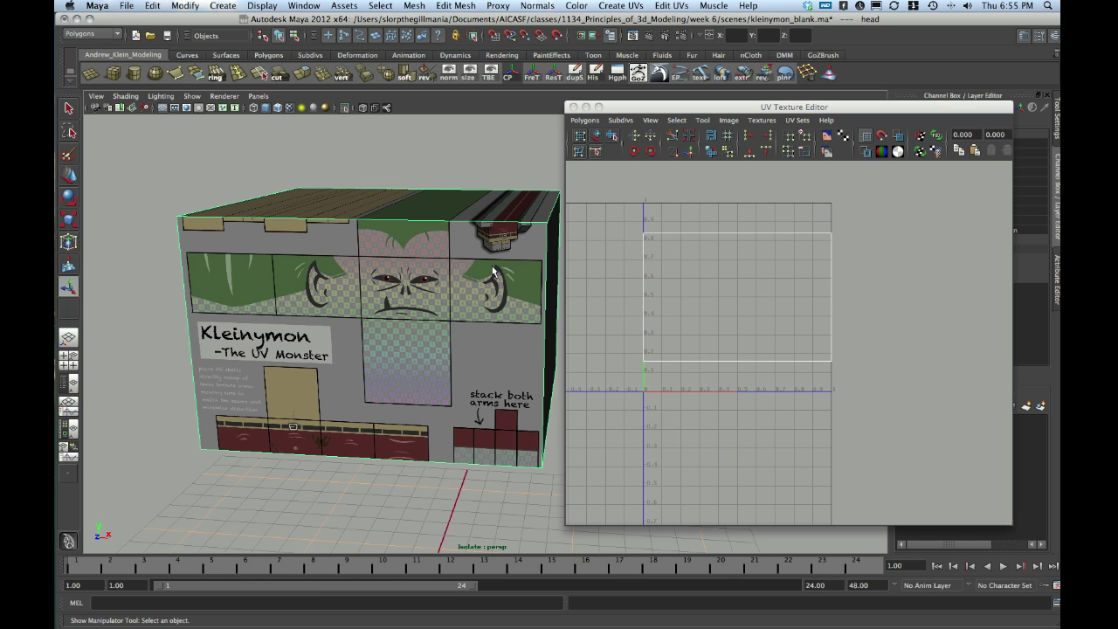
{"action": "left_click_drag", "start_coordinate": [493, 273], "coordinate": [441, 278], "text": "alt"}
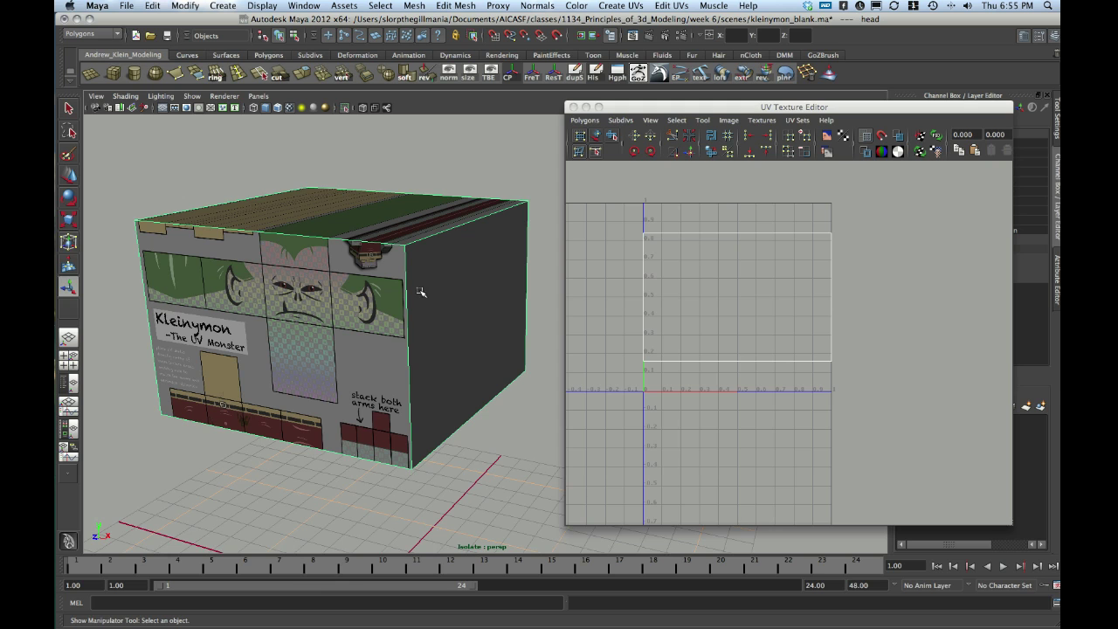
{"action": "left_click_drag", "start_coordinate": [420, 292], "coordinate": [303, 291], "text": "alt"}
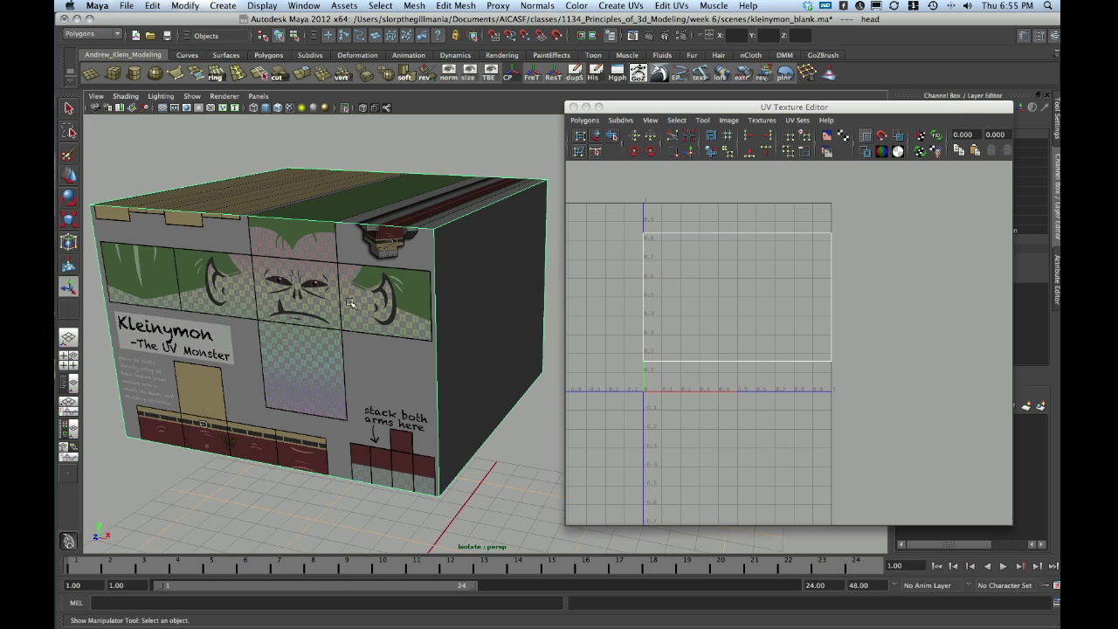
{"action": "left_click_drag", "start_coordinate": [351, 304], "coordinate": [352, 306], "text": "alt"}
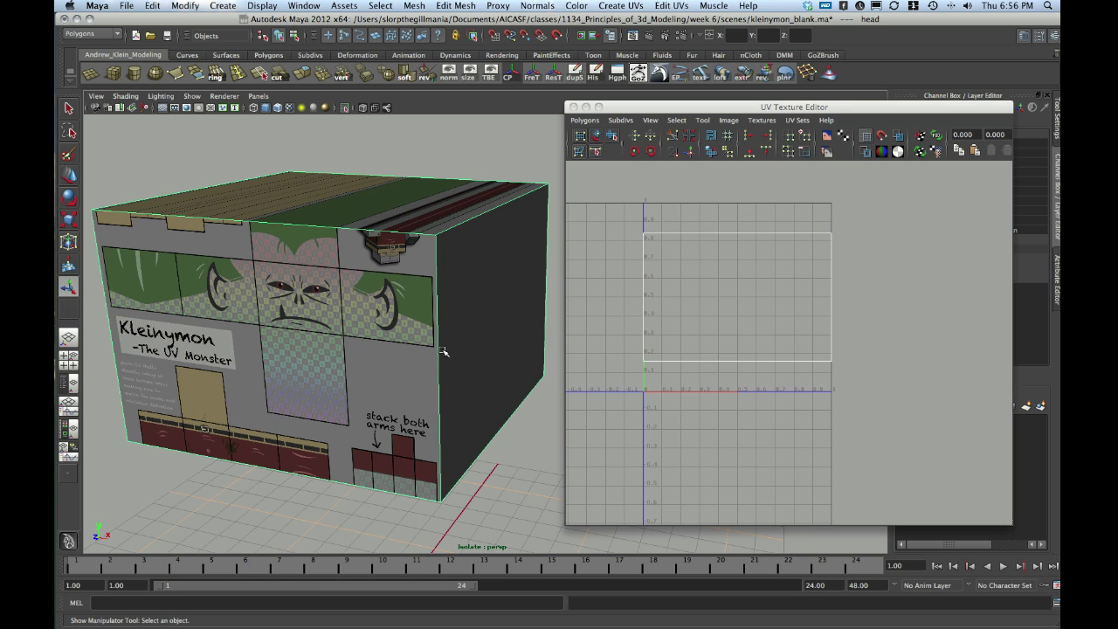
{"action": "left_click_drag", "start_coordinate": [443, 351], "coordinate": [248, 327], "text": "alt"}
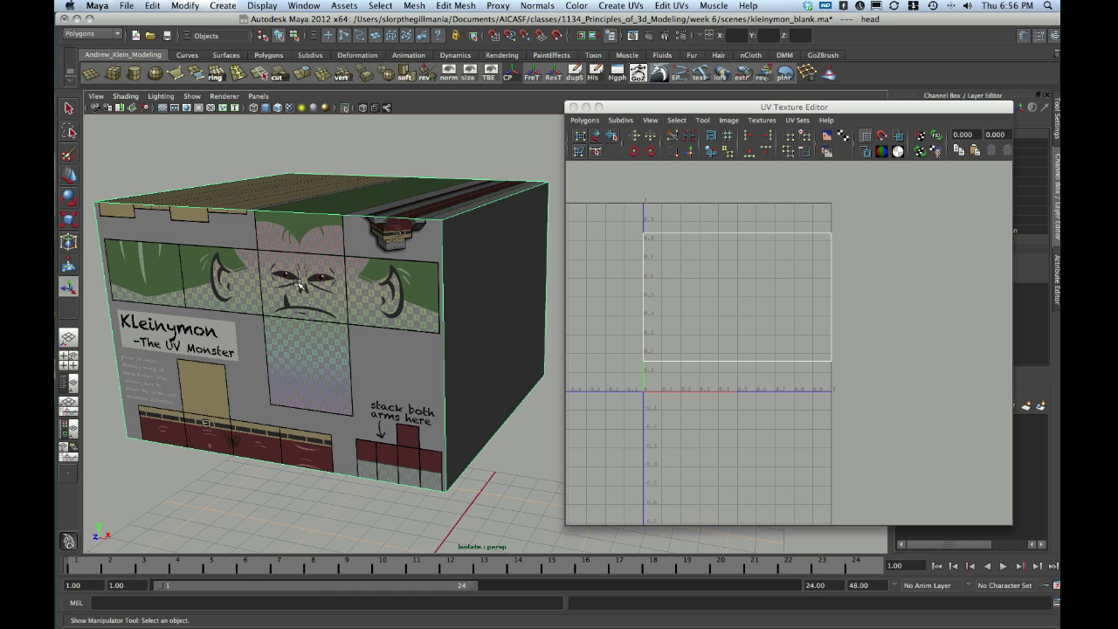
{"action": "left_click_drag", "start_coordinate": [418, 256], "coordinate": [497, 266], "text": "alt"}
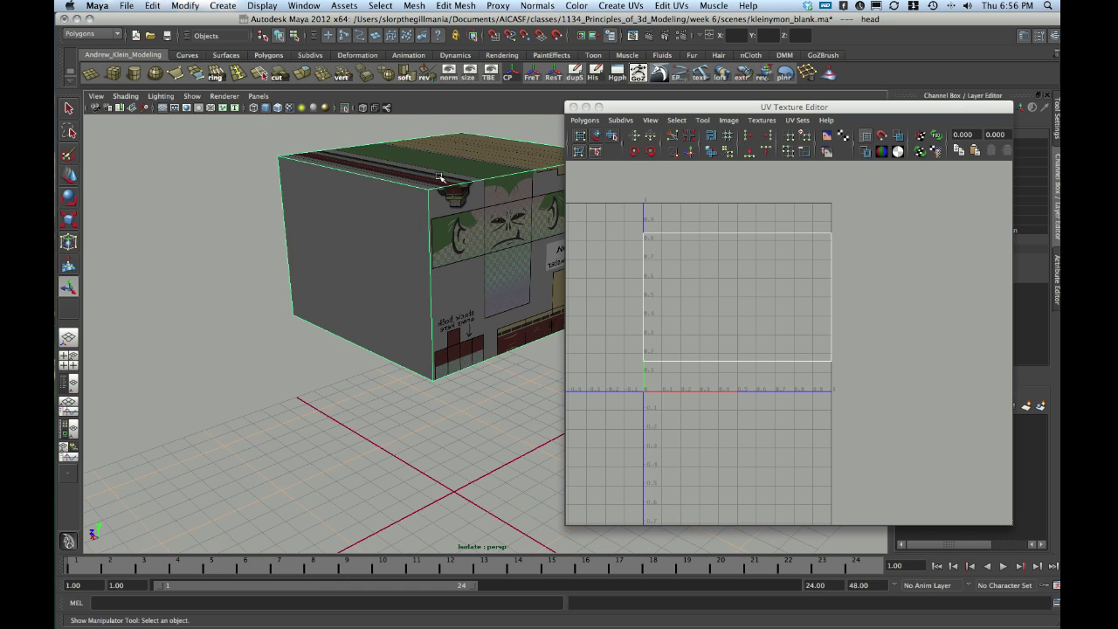
{"action": "left_click_drag", "start_coordinate": [422, 311], "coordinate": [411, 268], "text": "alt"}
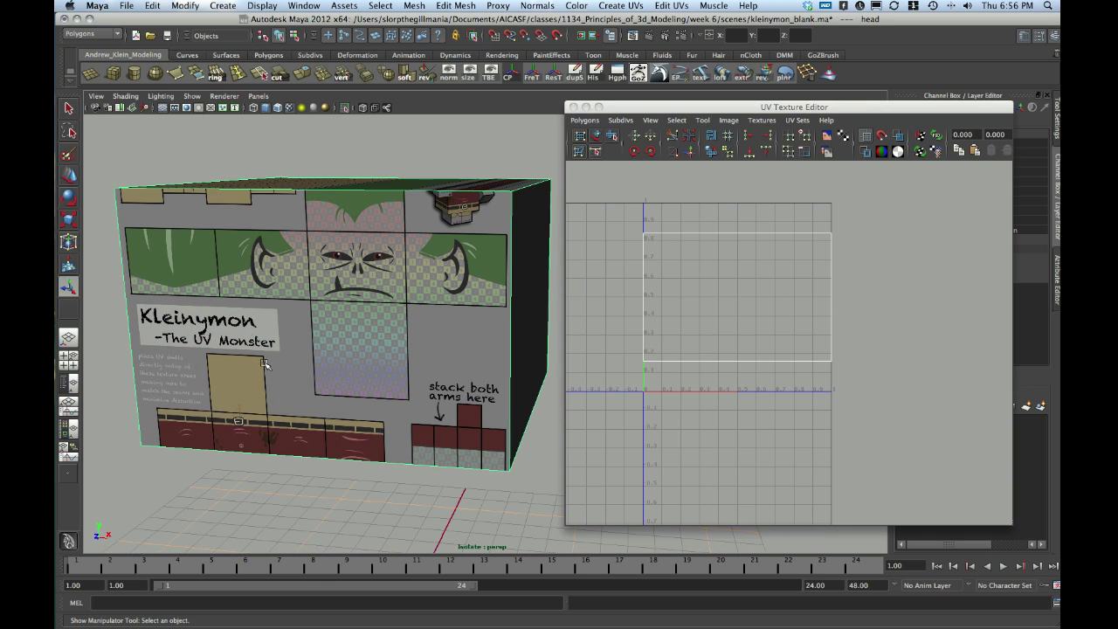
{"action": "middle_click_drag", "start_coordinate": [388, 279], "coordinate": [389, 280], "text": "alt"}
{"action": "left_click_drag", "start_coordinate": [389, 279], "coordinate": [371, 292], "text": "alt"}
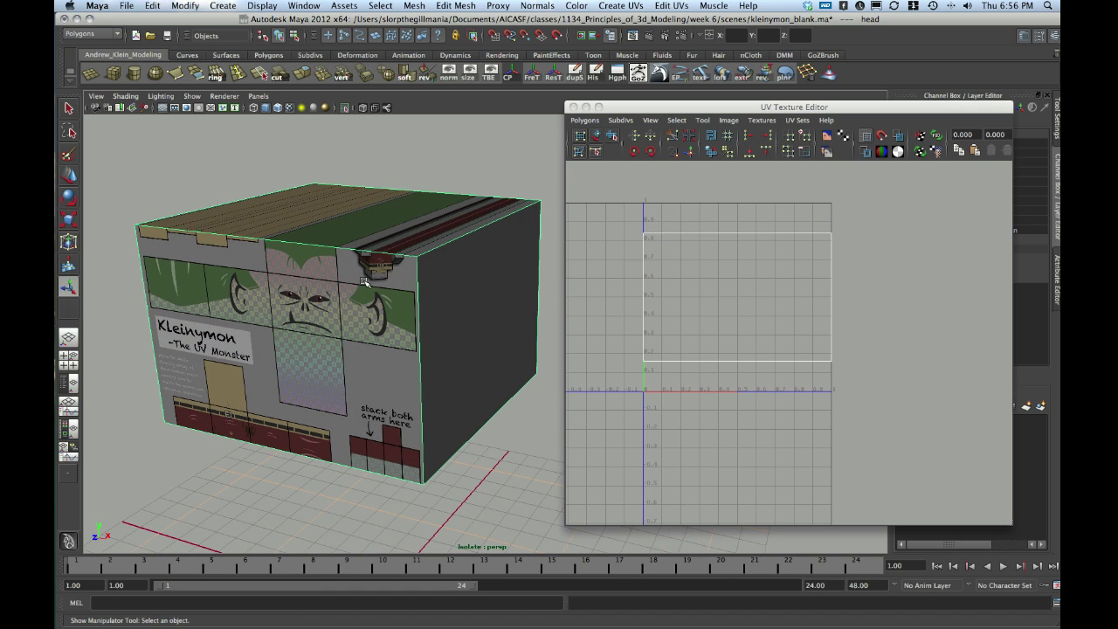
{"action": "key", "text": "5"}
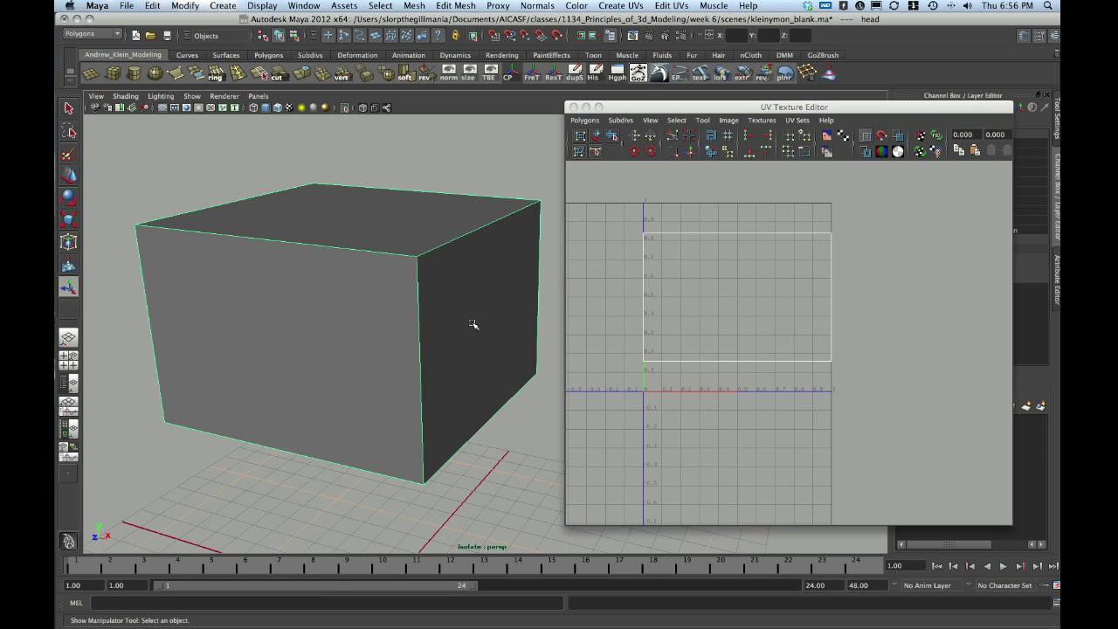
{"action": "left_click_drag", "start_coordinate": [473, 324], "coordinate": [456, 303], "text": "alt"}
{"action": "key", "text": "6"}
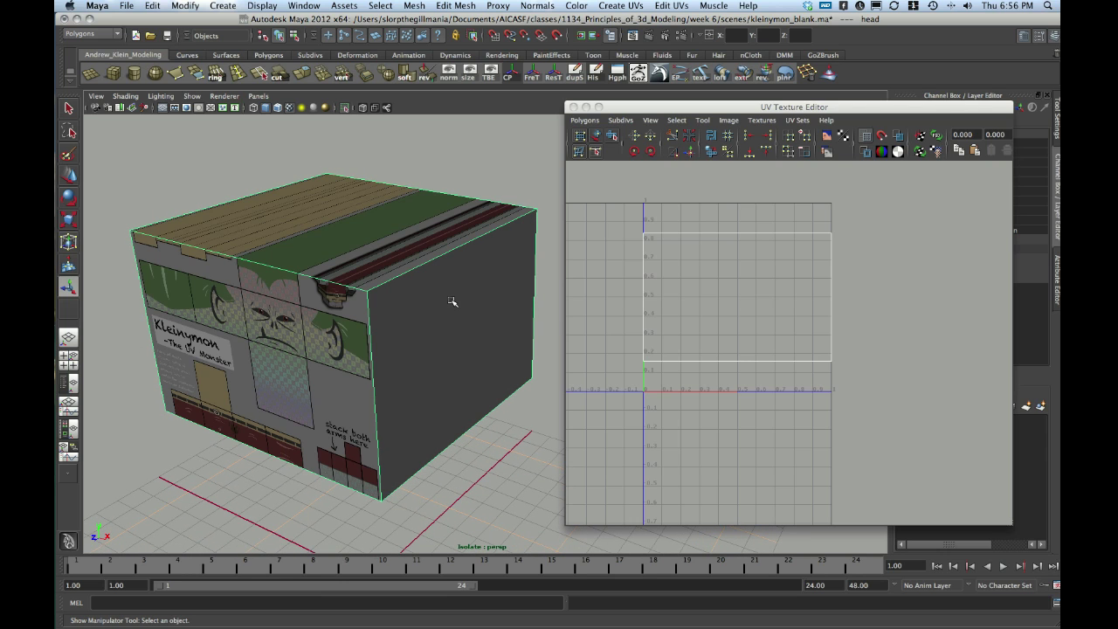
{"action": "key", "text": "5"}
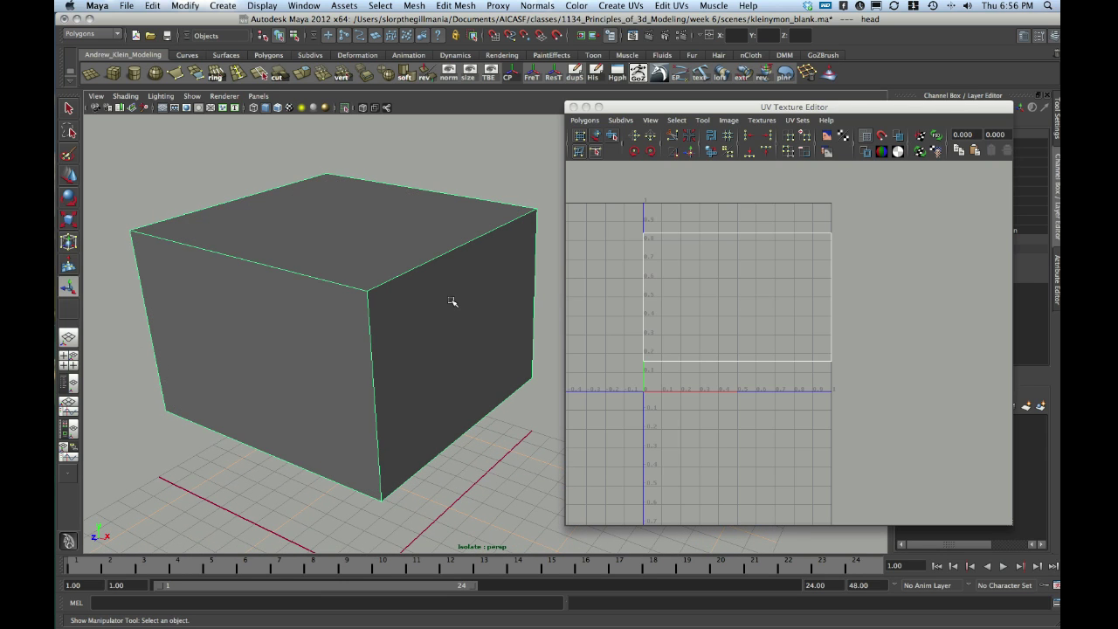
{"action": "left_click_drag", "start_coordinate": [367, 209], "coordinate": [328, 163], "text": "alt"}
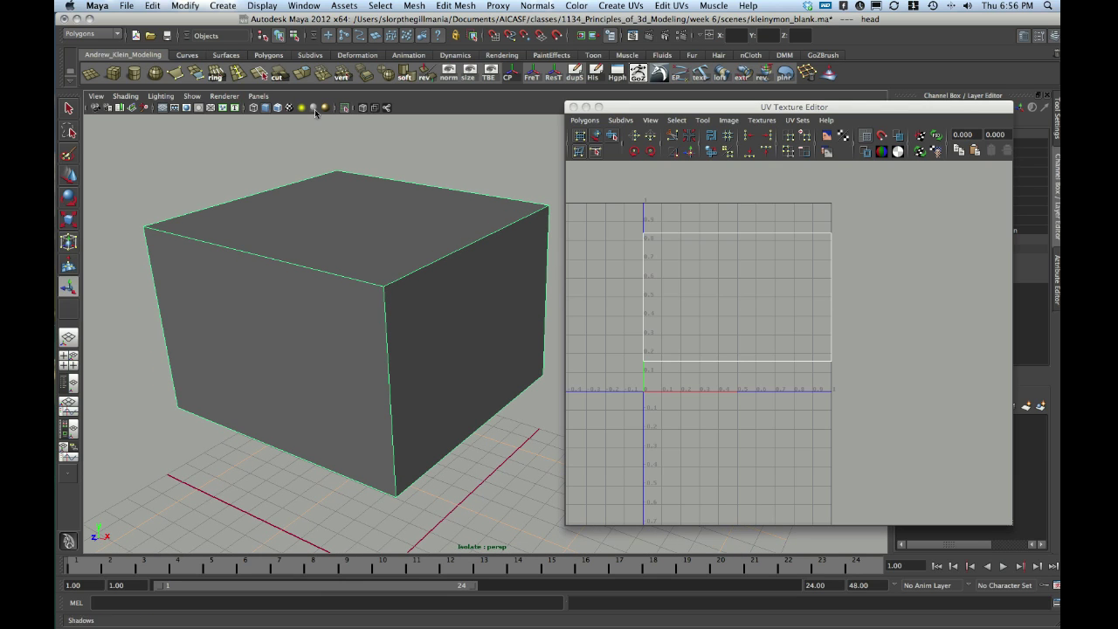
{"action": "left_click", "coordinate": [266, 111]}
{"action": "left_click", "coordinate": [267, 111]}
{"action": "left_click", "coordinate": [254, 111]}
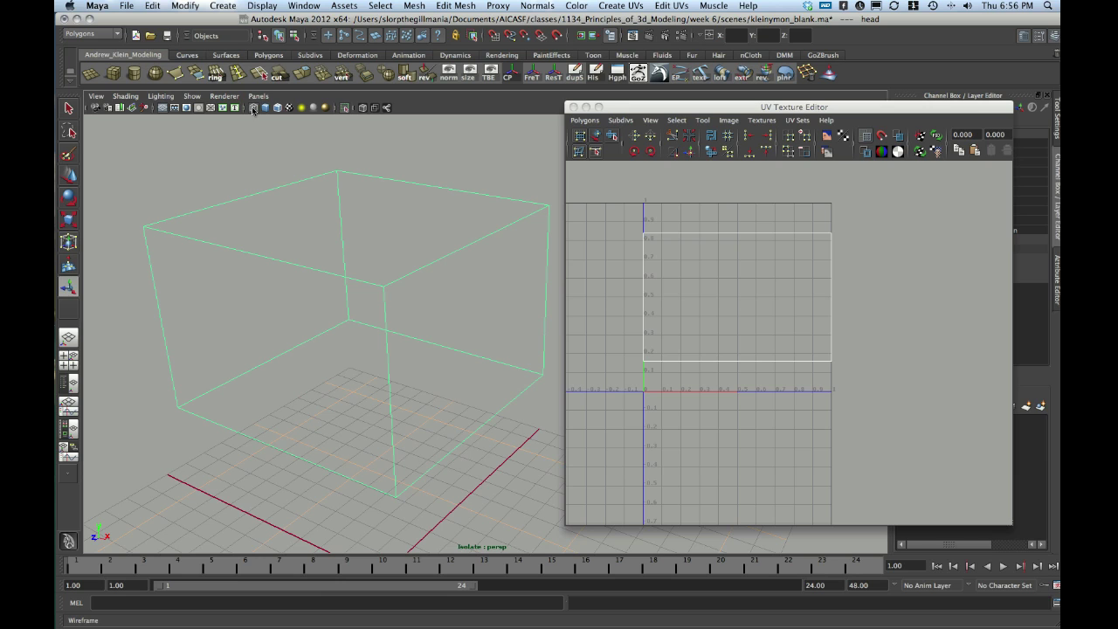
{"action": "left_click", "coordinate": [265, 111]}
{"action": "left_click", "coordinate": [288, 108]}
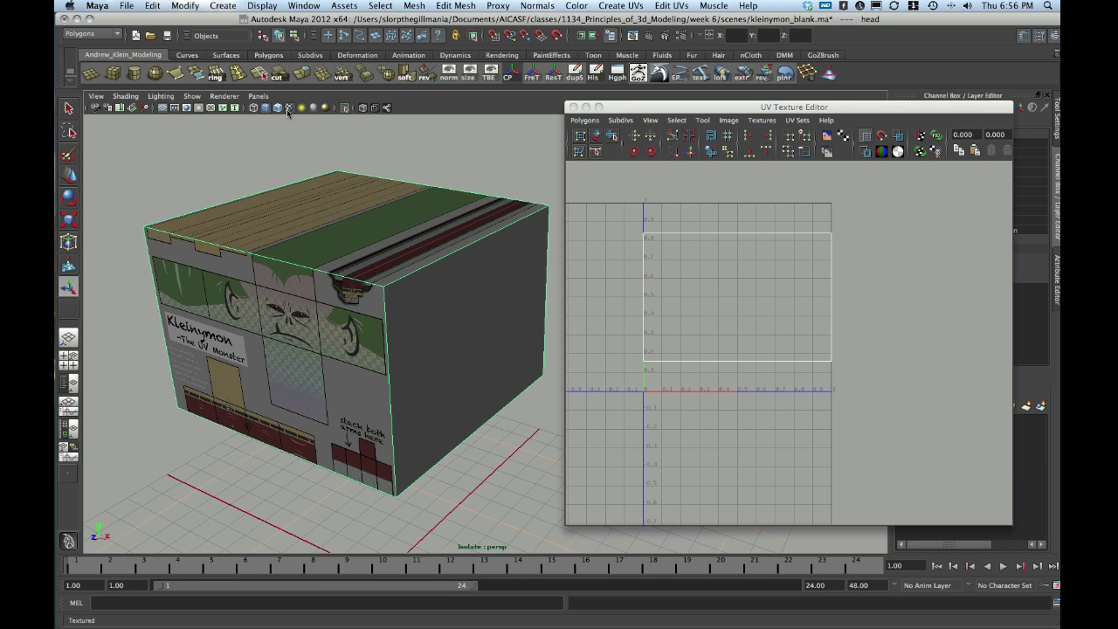
{"action": "left_click", "coordinate": [125, 96]}
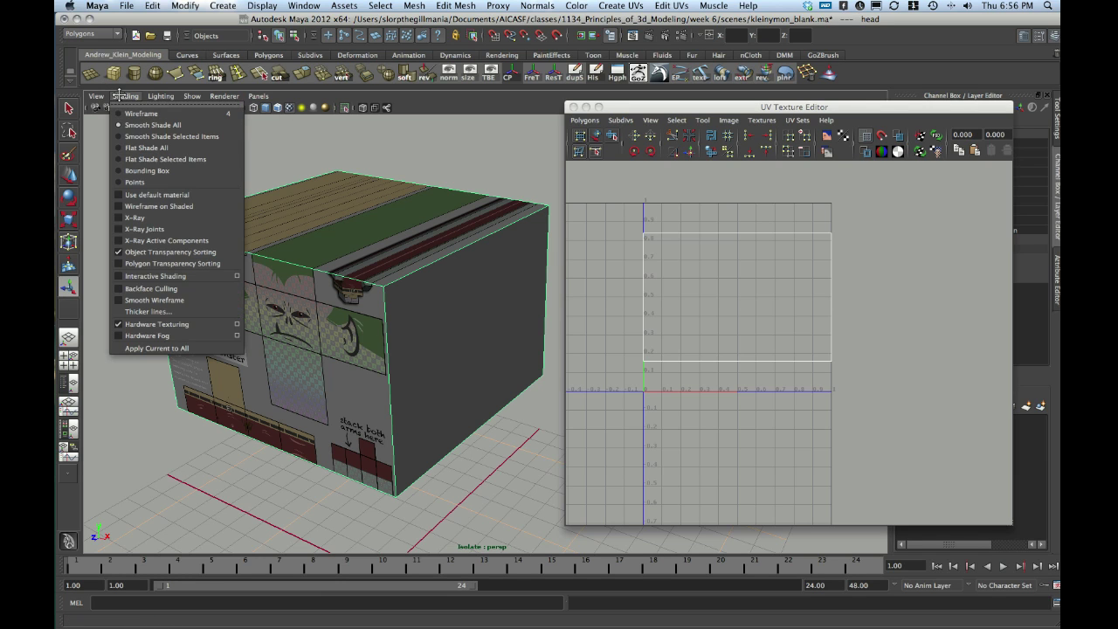
{"action": "left_click", "coordinate": [130, 109]}
{"action": "left_click", "coordinate": [127, 96]}
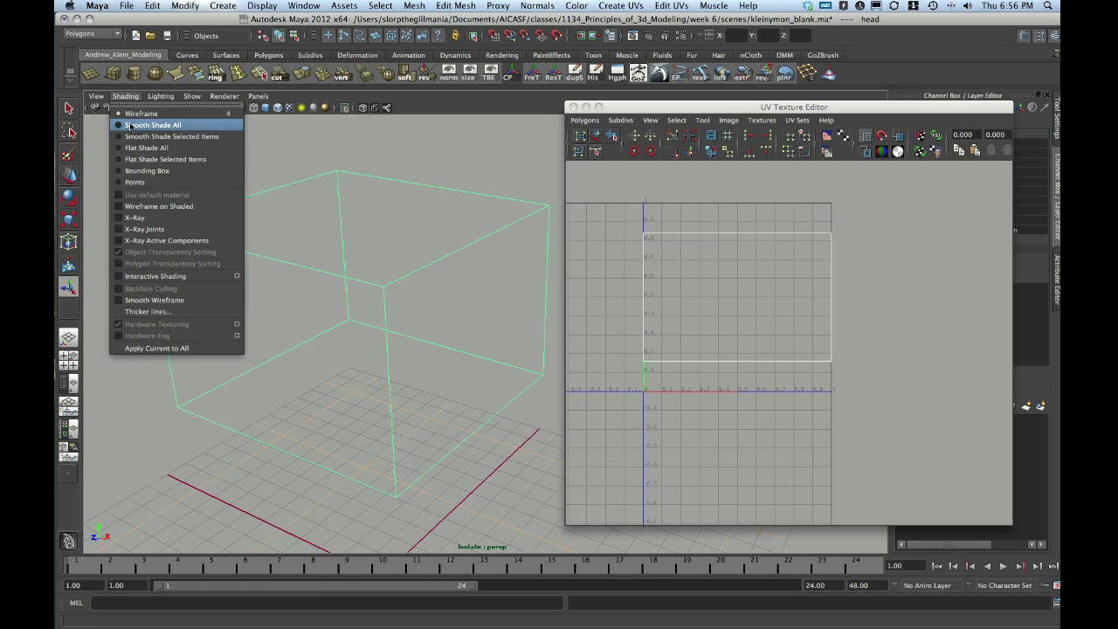
{"action": "left_click", "coordinate": [133, 125]}
{"action": "left_click", "coordinate": [129, 97]}
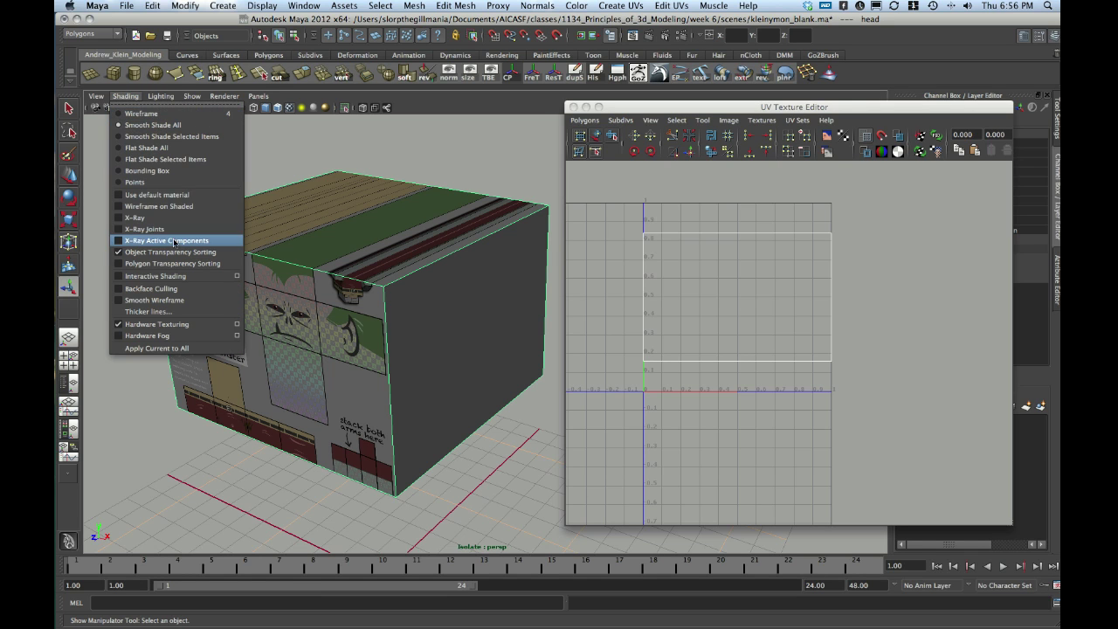
{"action": "left_click", "coordinate": [362, 236]}
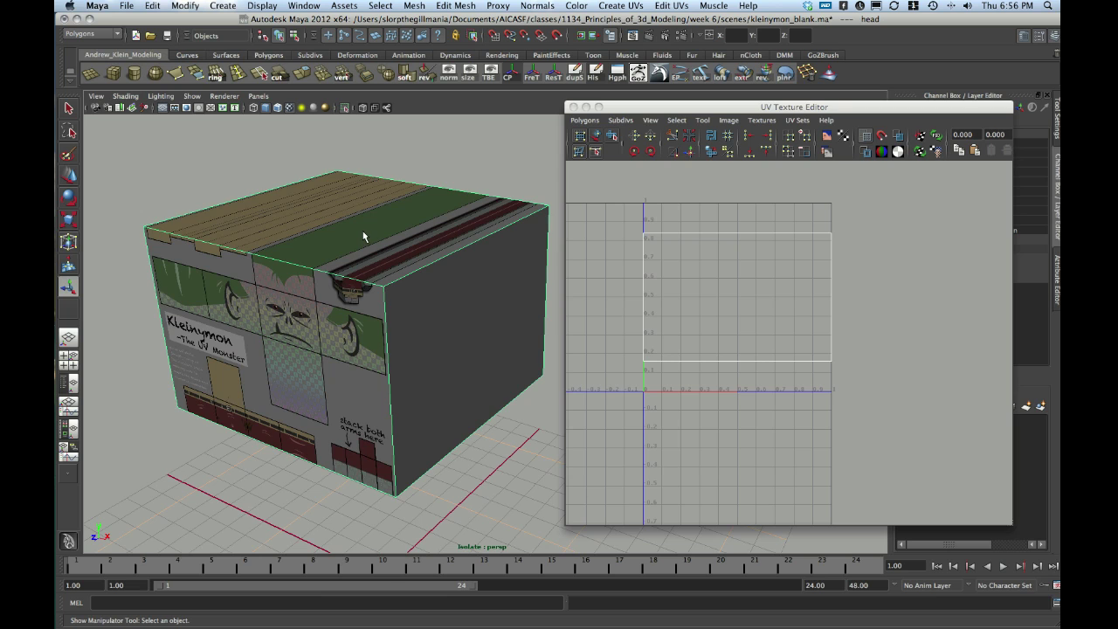
{"action": "key", "text": "5"}
In edge mode, select the cube's top edge plus edges on the upper and right faces.
{"action": "mouse_move", "coordinate": [371, 258]}
{"action": "left_mouse_down", "text": "alt"}
{"action": "mouse_move", "coordinate": [399, 252]}
{"action": "mouse_move", "coordinate": [355, 294]}
{"action": "mouse_move", "coordinate": [393, 278]}
{"action": "left_mouse_up", "text": "alt"}
{"action": "right_click_drag", "start_coordinate": [393, 279], "coordinate": [399, 246]}
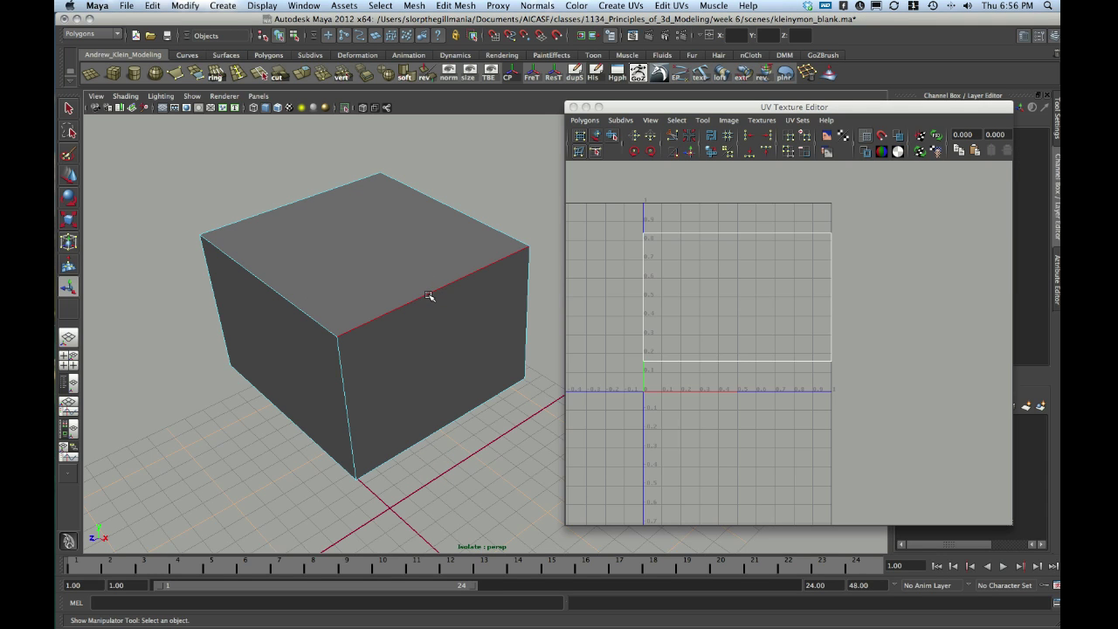
{"action": "left_click_drag", "start_coordinate": [474, 193], "coordinate": [449, 207], "text": "alt"}
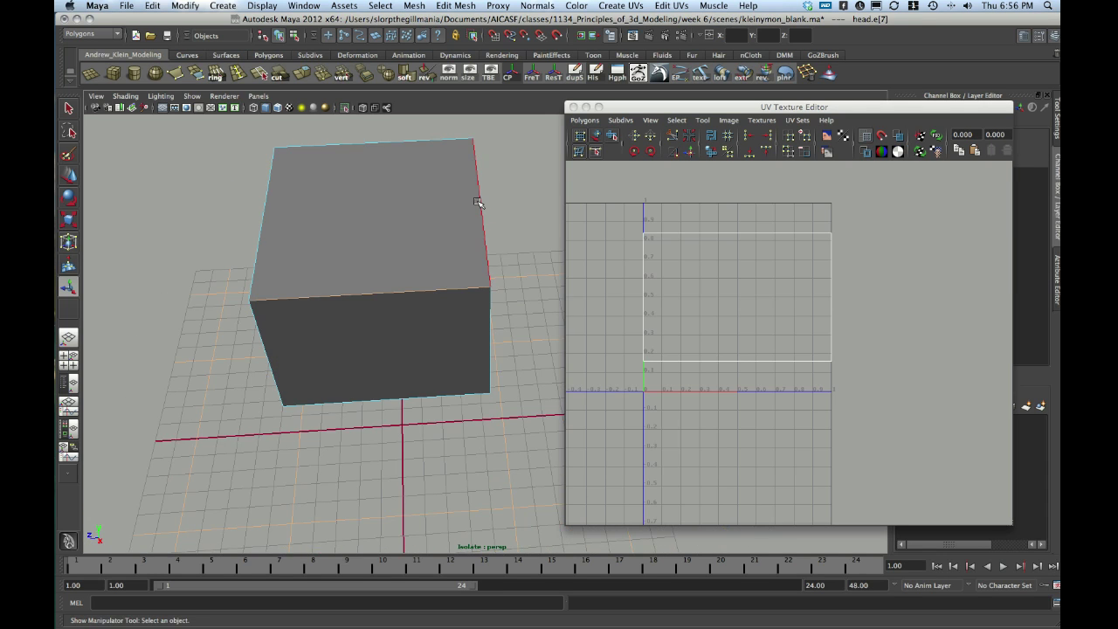
{"action": "left_click", "coordinate": [439, 142]}
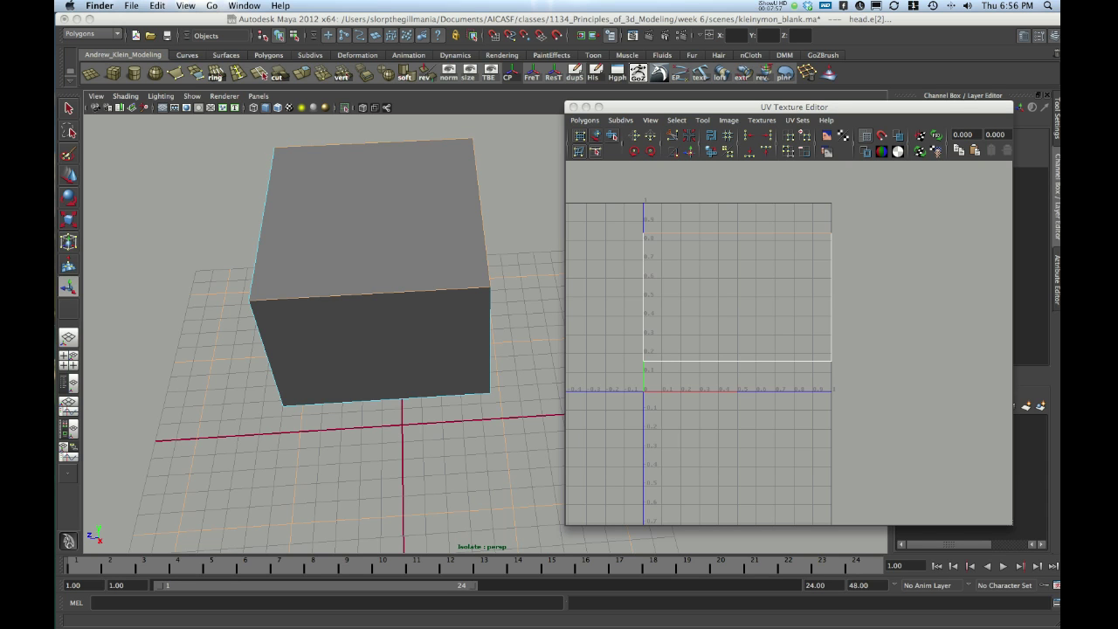
{"action": "left_click_drag", "start_coordinate": [519, 294], "coordinate": [489, 280], "text": "alt"}
{"action": "middle_click_drag", "start_coordinate": [489, 279], "coordinate": [387, 297], "text": "alt"}
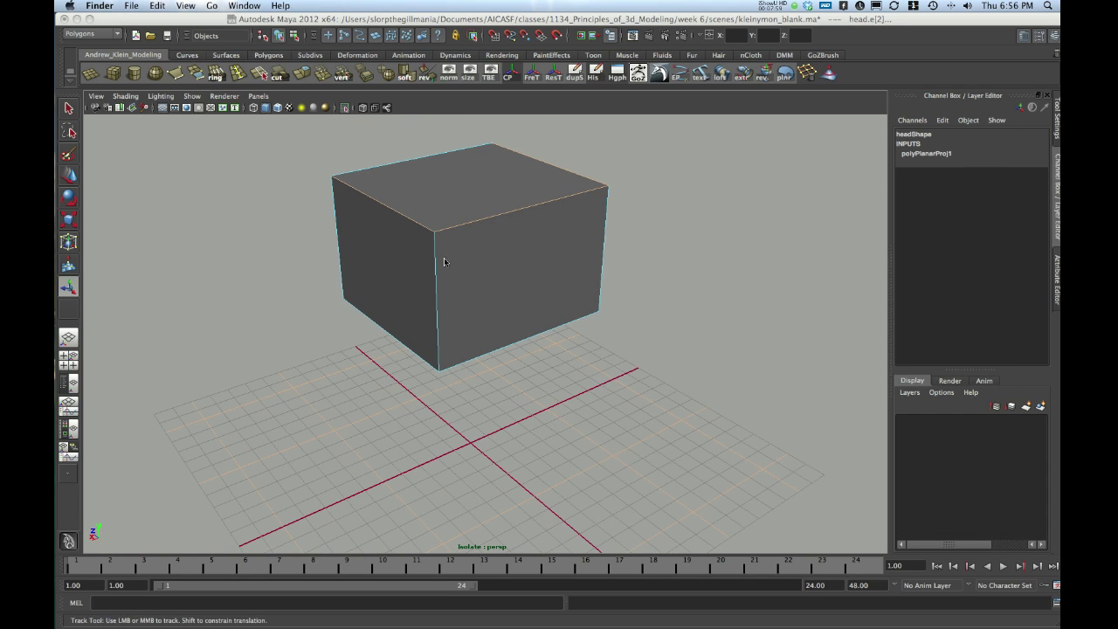
{"action": "left_click_drag", "start_coordinate": [443, 262], "coordinate": [349, 326], "text": "alt"}
{"action": "left_click", "coordinate": [352, 256], "text": "alt"}
{"action": "left_click", "coordinate": [347, 353]}
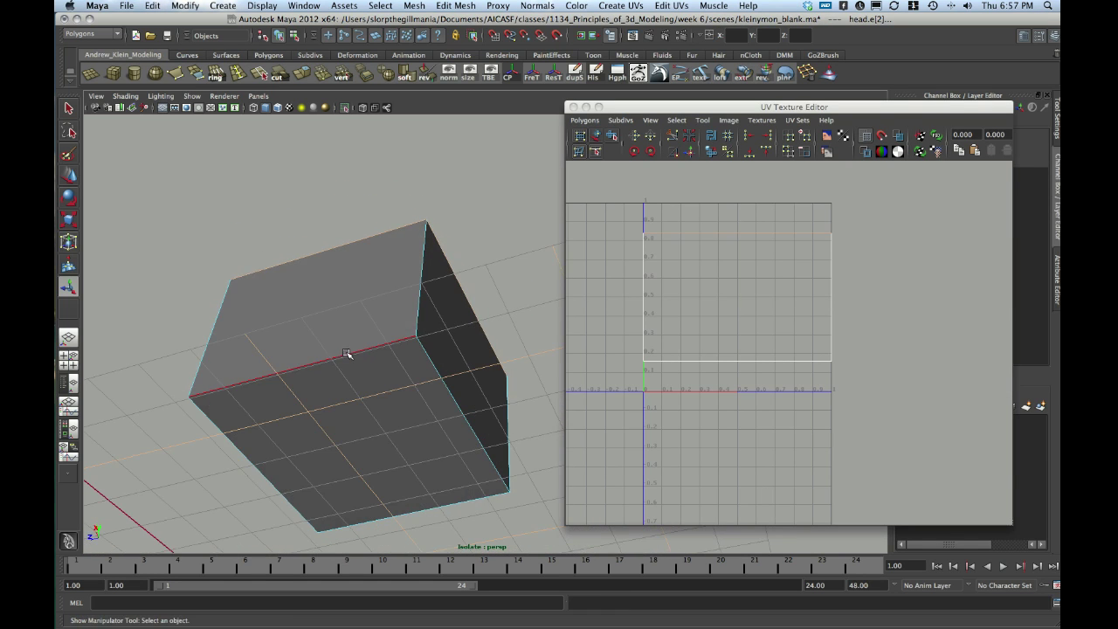
{"action": "left_click", "coordinate": [428, 360], "text": "shift"}
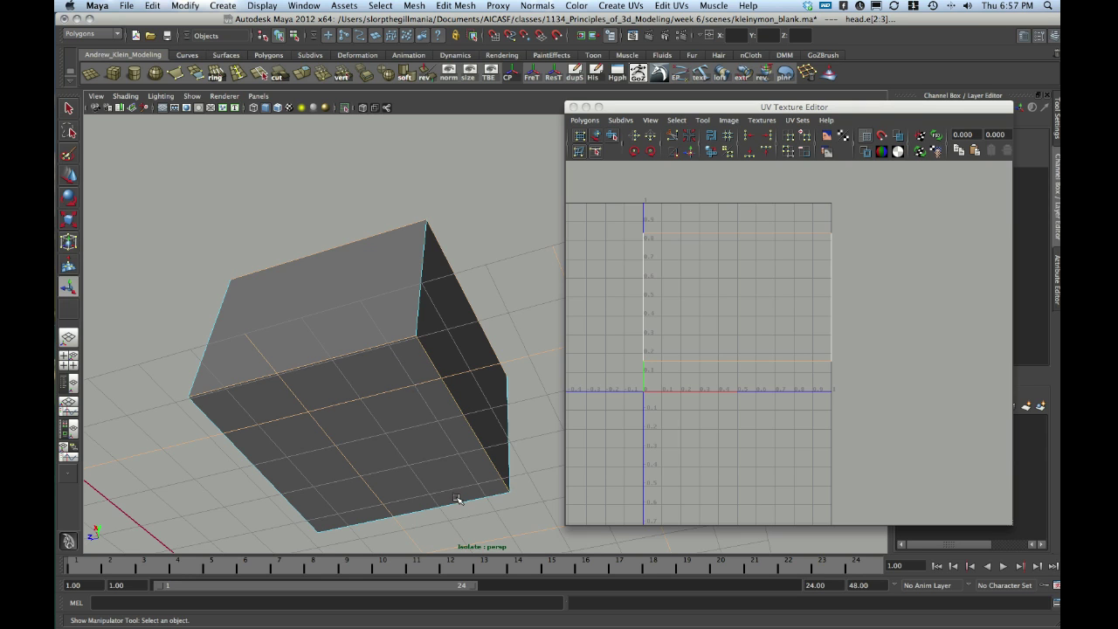
Tumble around and under the cube, then add the front vertical edge to the seam selection.
{"action": "left_click_drag", "start_coordinate": [268, 344], "coordinate": [374, 361], "text": "alt"}
{"action": "right_click_drag", "start_coordinate": [375, 362], "coordinate": [323, 351], "text": "alt"}
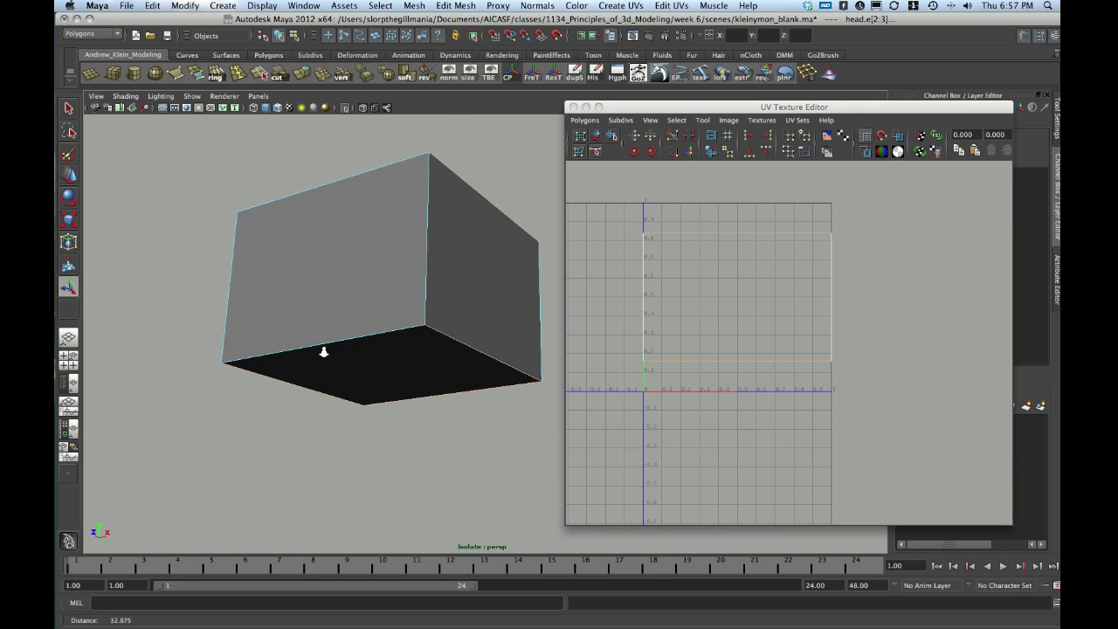
{"action": "left_click_drag", "start_coordinate": [323, 352], "coordinate": [262, 341], "text": "alt"}
{"action": "left_click_drag", "start_coordinate": [381, 234], "coordinate": [253, 295], "text": "alt"}
{"action": "left_click_drag", "start_coordinate": [443, 296], "coordinate": [423, 334], "text": "alt"}
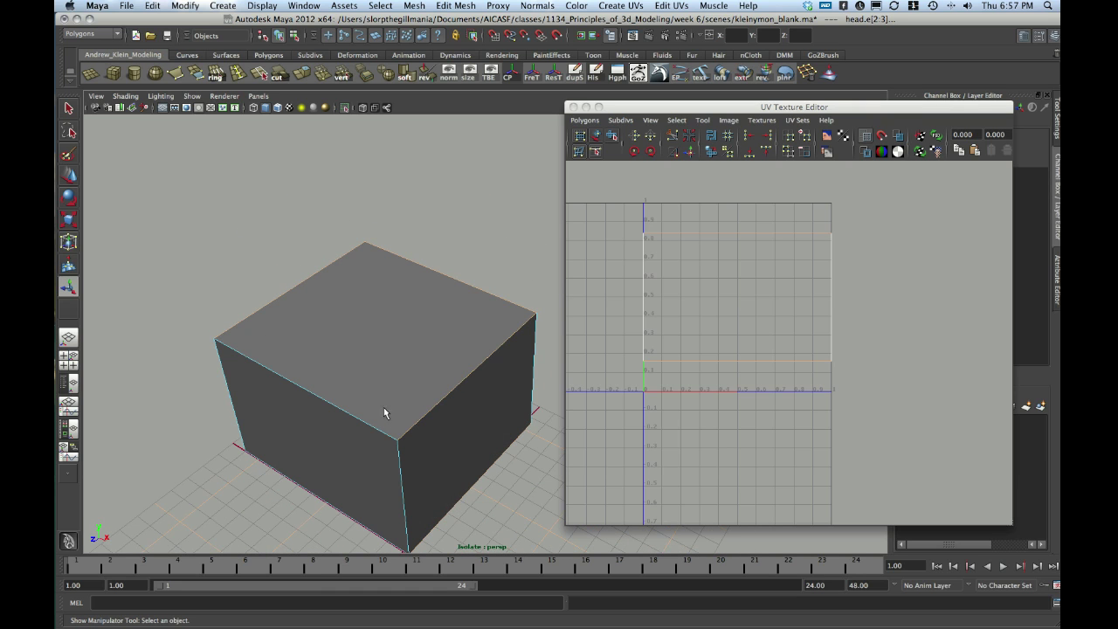
{"action": "left_click_drag", "start_coordinate": [383, 407], "coordinate": [267, 366], "text": "alt"}
{"action": "right_click_drag", "start_coordinate": [302, 342], "coordinate": [325, 331], "text": "alt"}
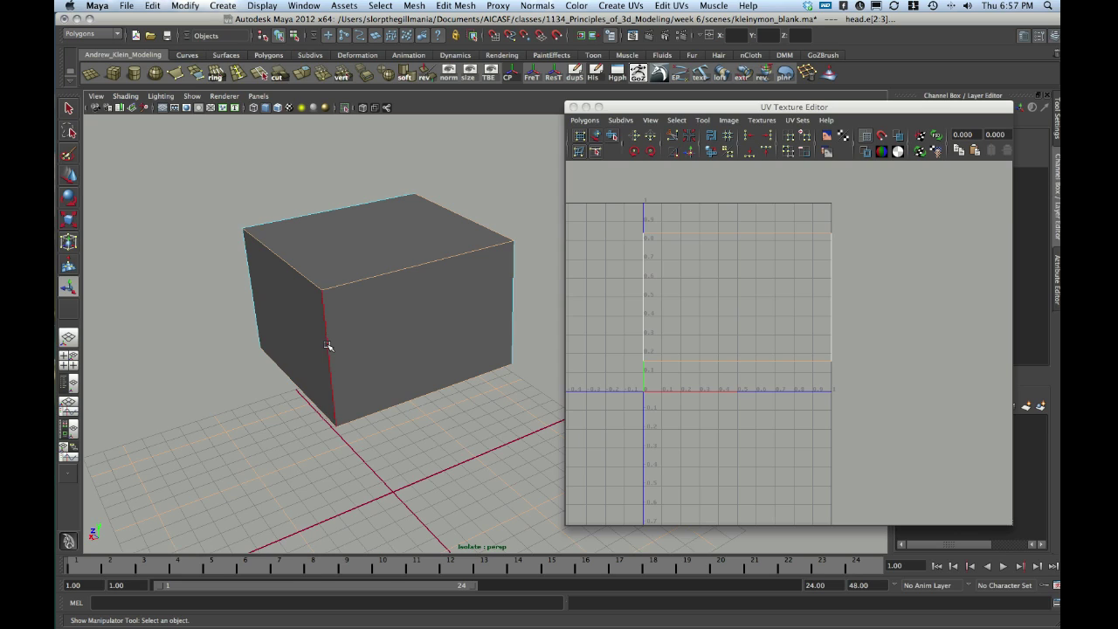
{"action": "left_click", "coordinate": [328, 341]}
{"action": "scroll", "coordinate": [816, 262], "scroll_direction": "down", "scroll_amount": 1}
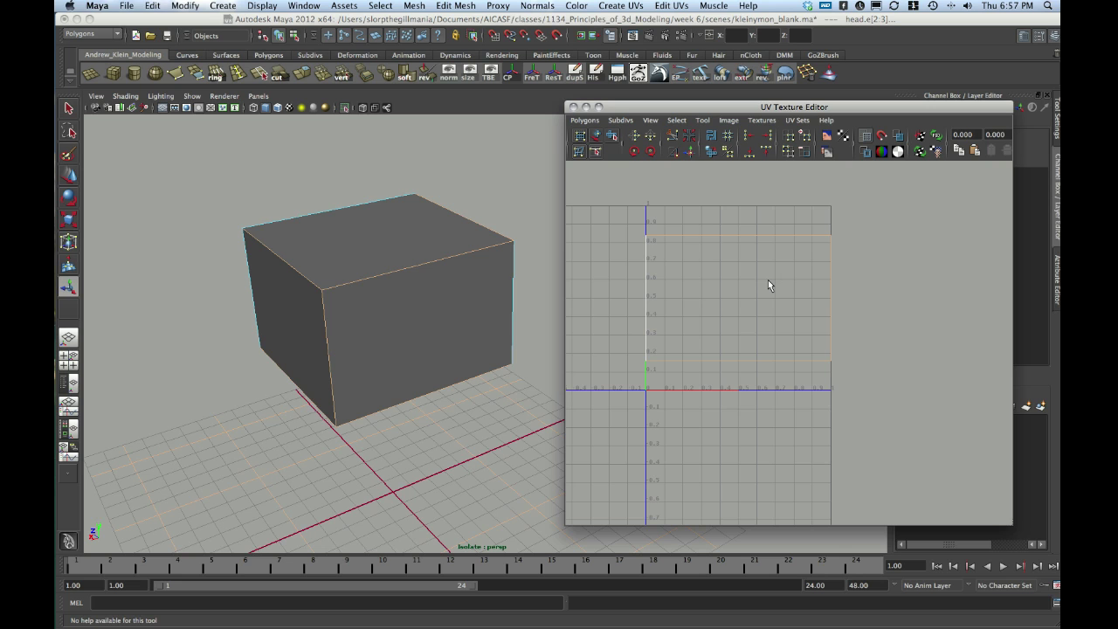
Apply Polygons > Cut UV Edges along the selected seams, creating polyMapCut1.
{"action": "left_click_drag", "start_coordinate": [356, 284], "coordinate": [384, 297], "text": "alt"}
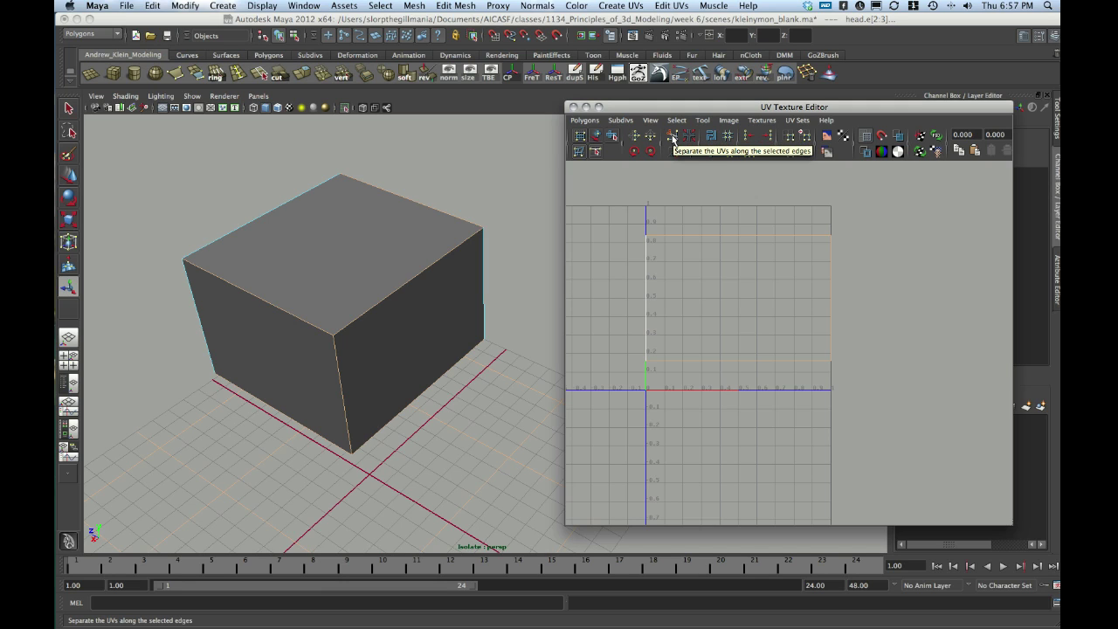
{"action": "left_click", "coordinate": [584, 120]}
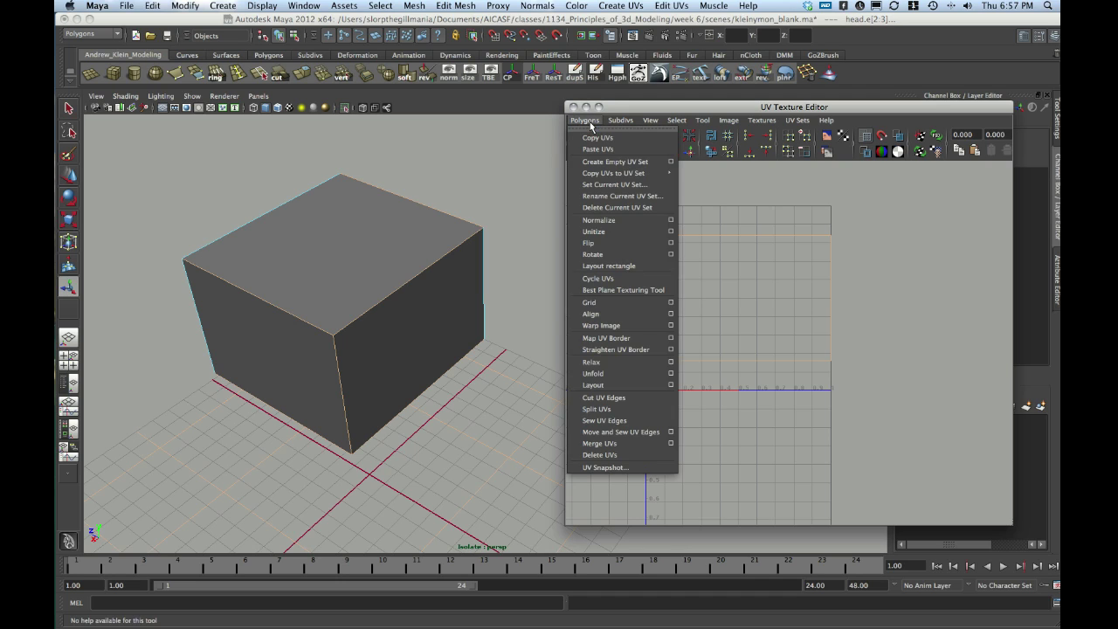
{"action": "left_click", "coordinate": [636, 398]}
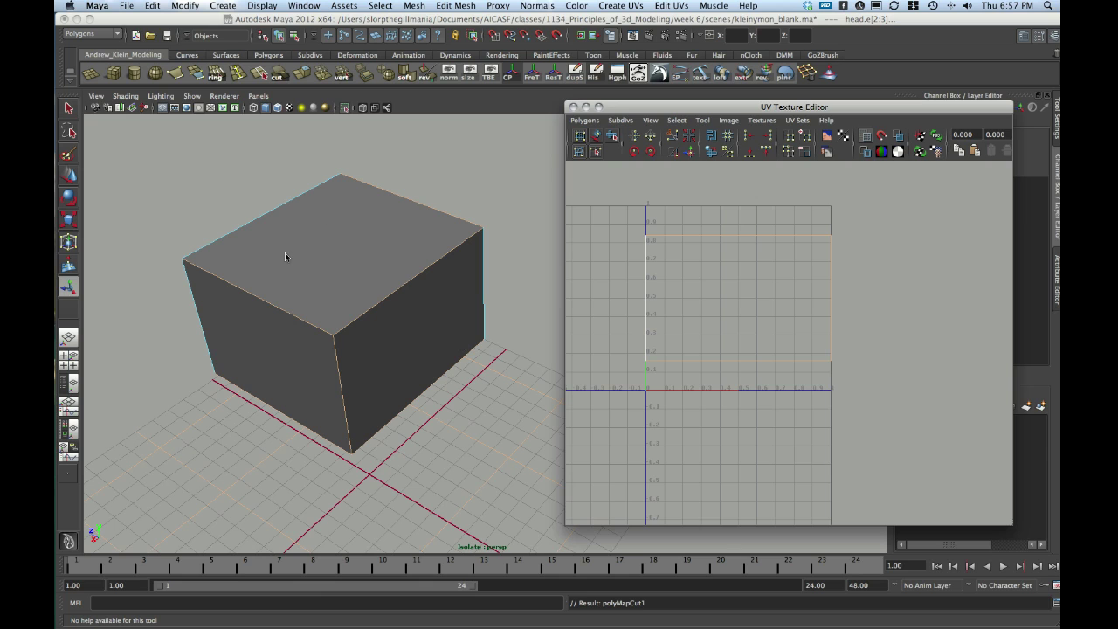
{"action": "left_click_drag", "start_coordinate": [349, 283], "coordinate": [347, 277], "text": "alt"}
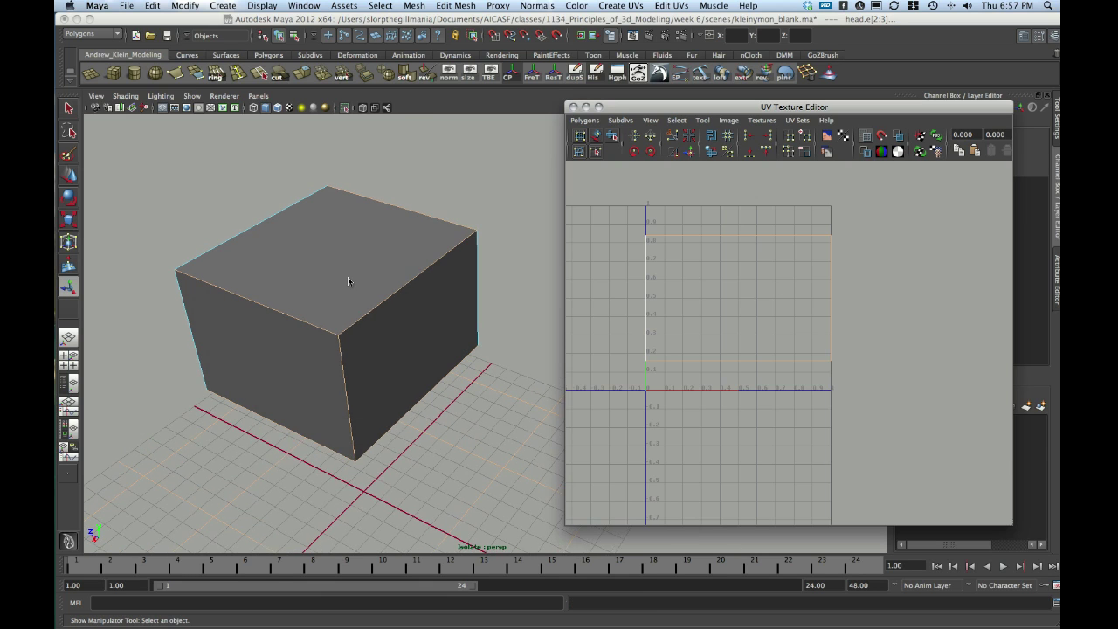
{"action": "right_click_drag", "start_coordinate": [349, 278], "coordinate": [415, 260]}
Switch back to Object Mode and enable Display > Polygons > Texture Border Edges for the cube.
{"action": "left_click", "coordinate": [385, 272]}
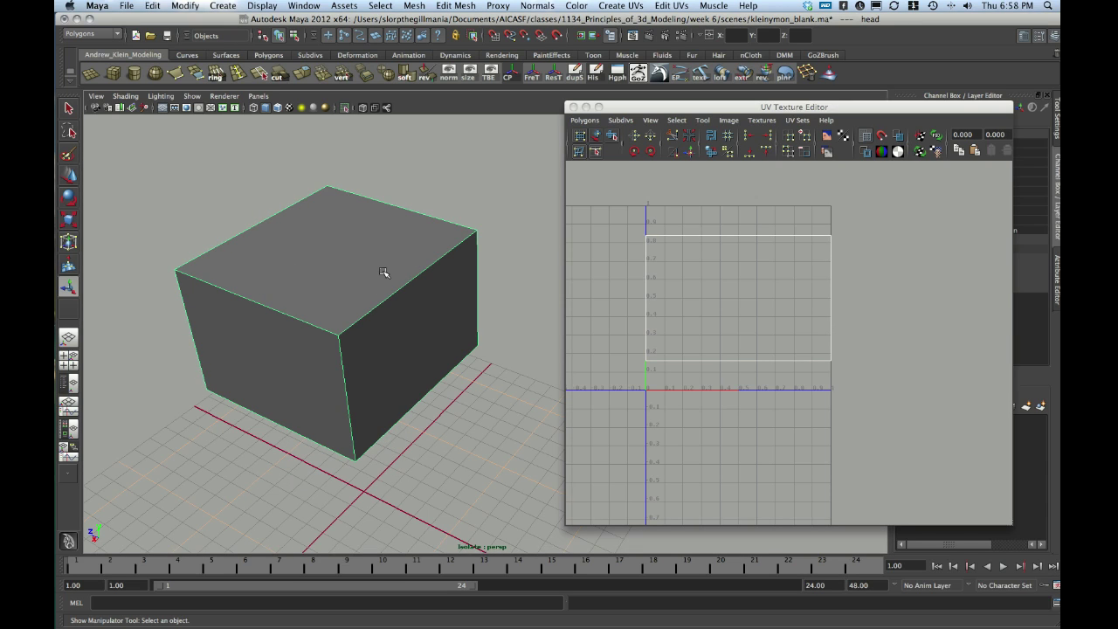
{"action": "left_click", "coordinate": [262, 6]}
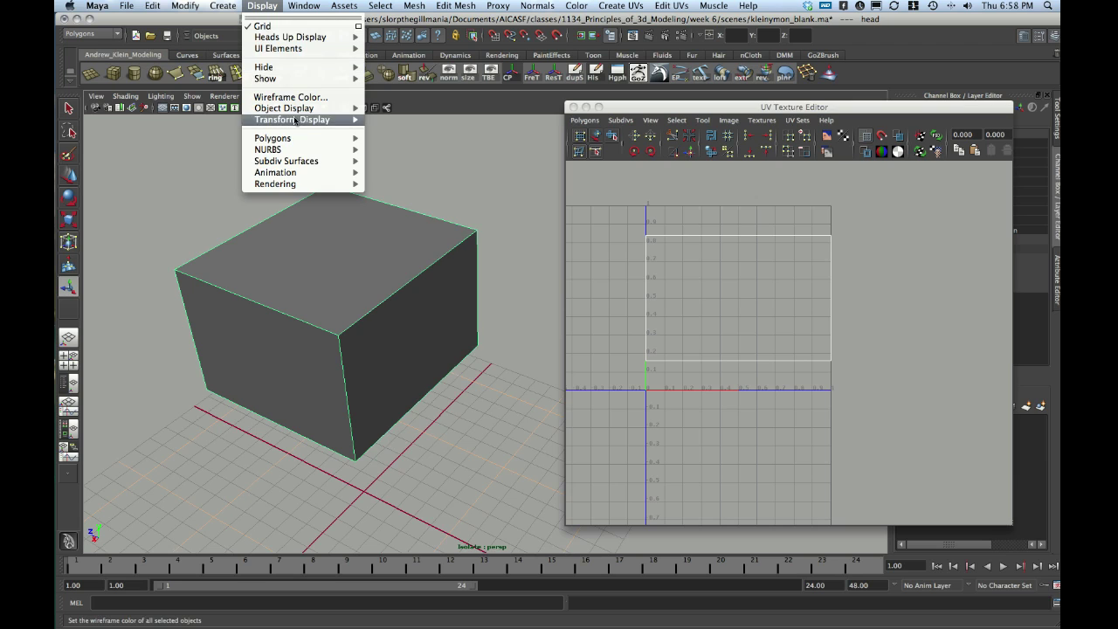
{"action": "mouse_move", "coordinate": [295, 142]}
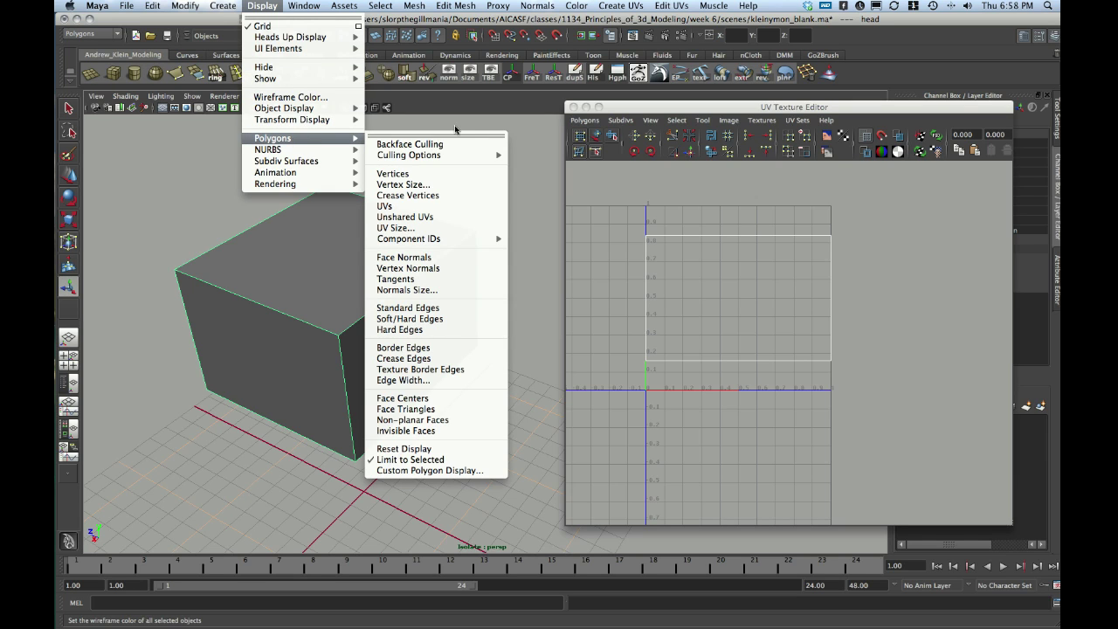
{"action": "left_click", "coordinate": [449, 377]}
{"action": "right_click_drag", "start_coordinate": [282, 260], "coordinate": [147, 249], "text": "alt"}
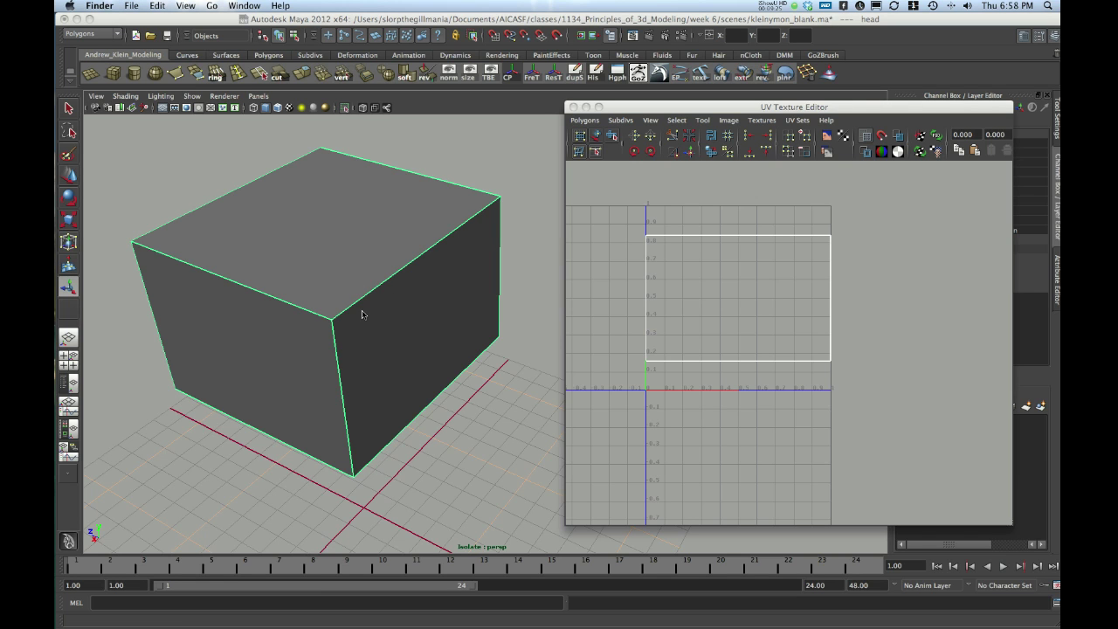
{"action": "left_click_drag", "start_coordinate": [362, 314], "coordinate": [416, 307], "text": "alt"}
{"action": "mouse_move", "coordinate": [365, 281]}
{"action": "left_mouse_down", "text": "alt"}
{"action": "mouse_move", "coordinate": [443, 302]}
{"action": "mouse_move", "coordinate": [374, 262]}
{"action": "mouse_move", "coordinate": [381, 247]}
{"action": "mouse_move", "coordinate": [406, 258]}
{"action": "left_mouse_up", "text": "alt"}
{"action": "left_click", "coordinate": [444, 301]}
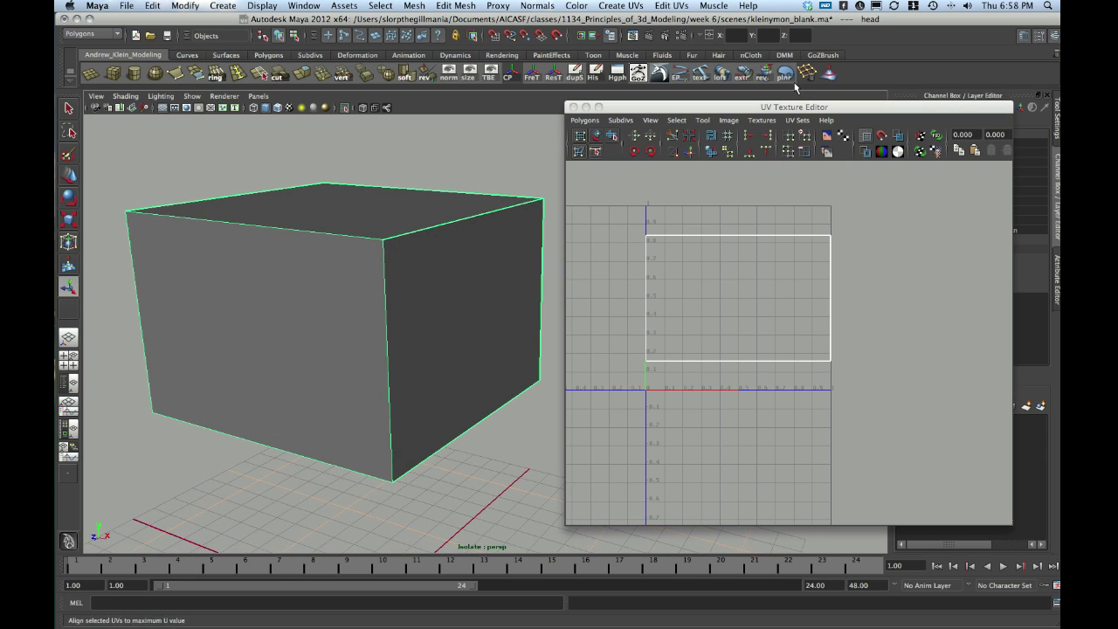